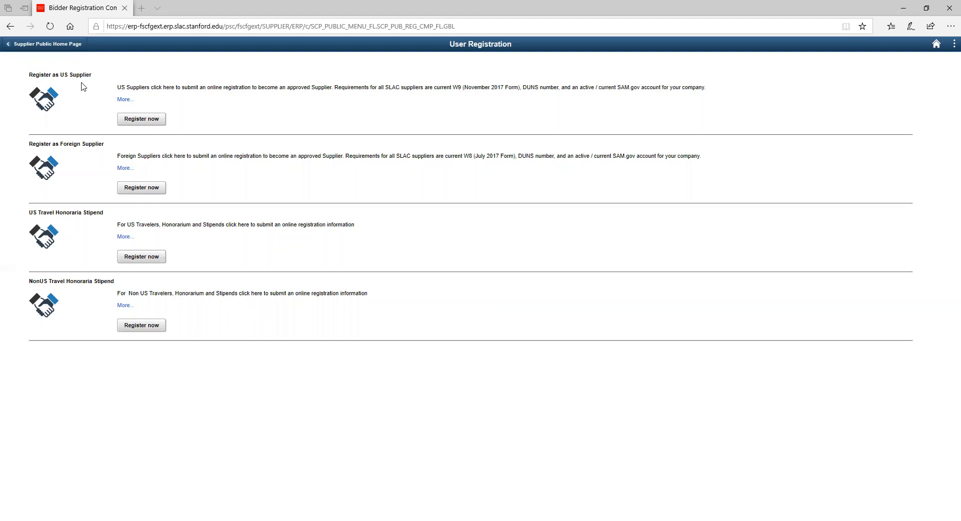
Step: Choose Register now under Register as US Supplier to start a new registration
{"action": "left_click", "coordinate": [139, 124]}
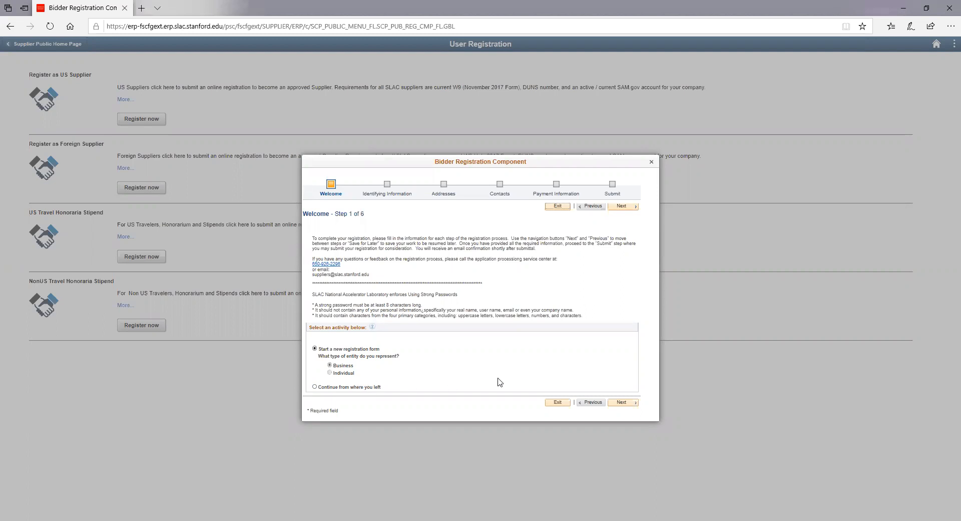
Step: On Identifying Information, enter the DUNS number, USA tax ID and entity name 'Test 1'
{"action": "left_click", "coordinate": [621, 402]}
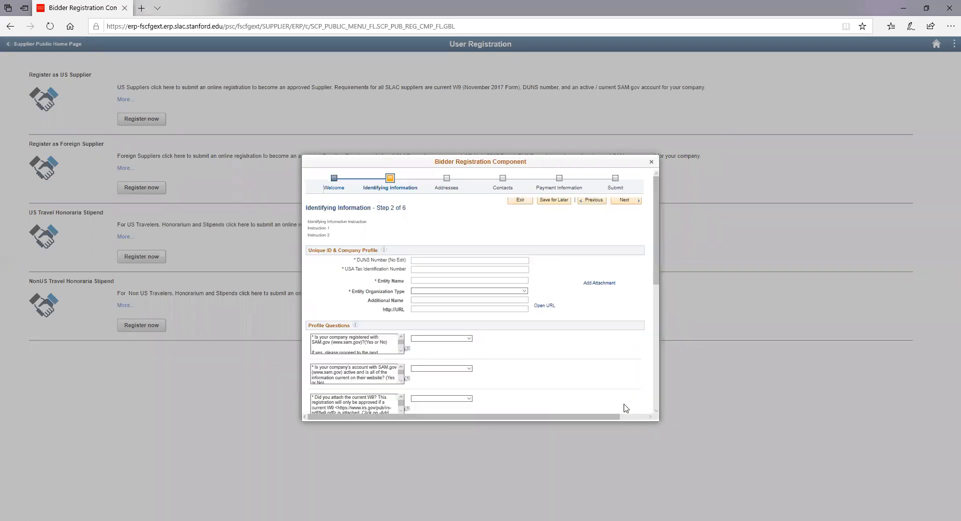
{"action": "left_click", "coordinate": [467, 261]}
{"action": "left_click", "coordinate": [453, 271]}
{"action": "left_click", "coordinate": [423, 282]}
{"action": "type", "text": "Test"}
{"action": "type", "text": "1"}
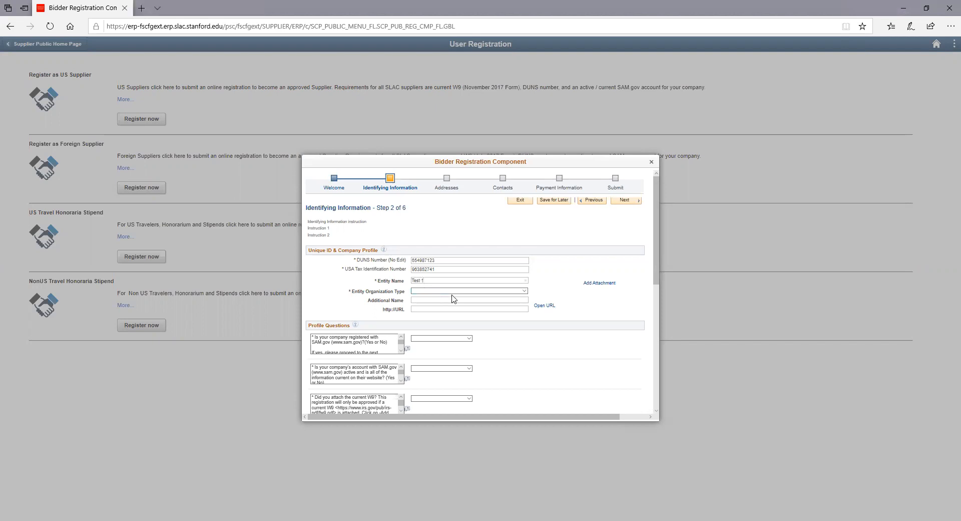
{"action": "left_click", "coordinate": [453, 291]}
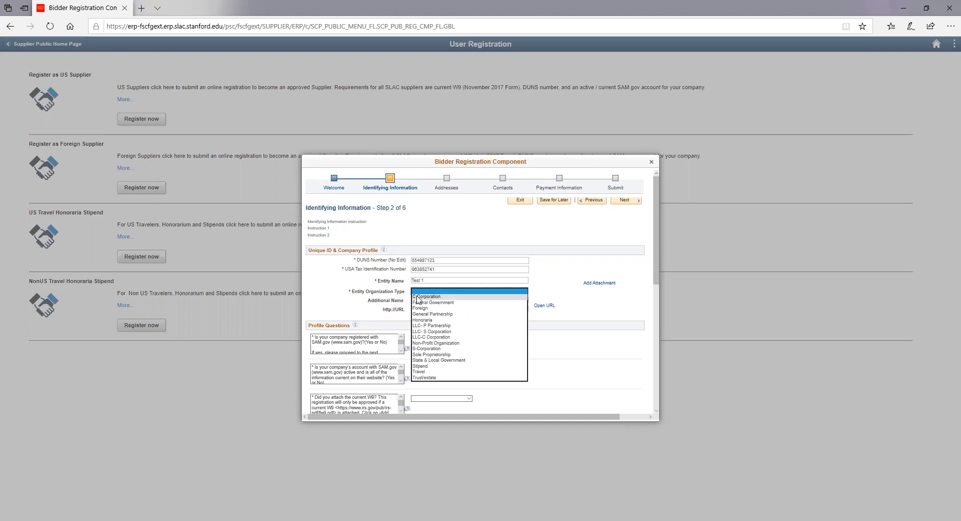
Step: Pick LLC- S Corporation from the Entity Organization Type list
{"action": "left_click", "coordinate": [416, 331]}
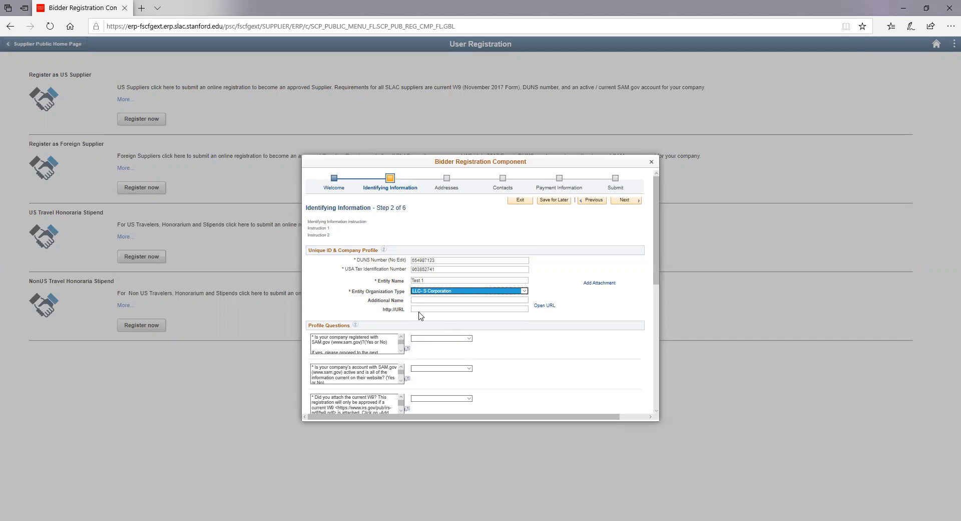
Step: Upload 12388.pdf from the W9 folder as the first attachment
{"action": "left_click", "coordinate": [588, 286]}
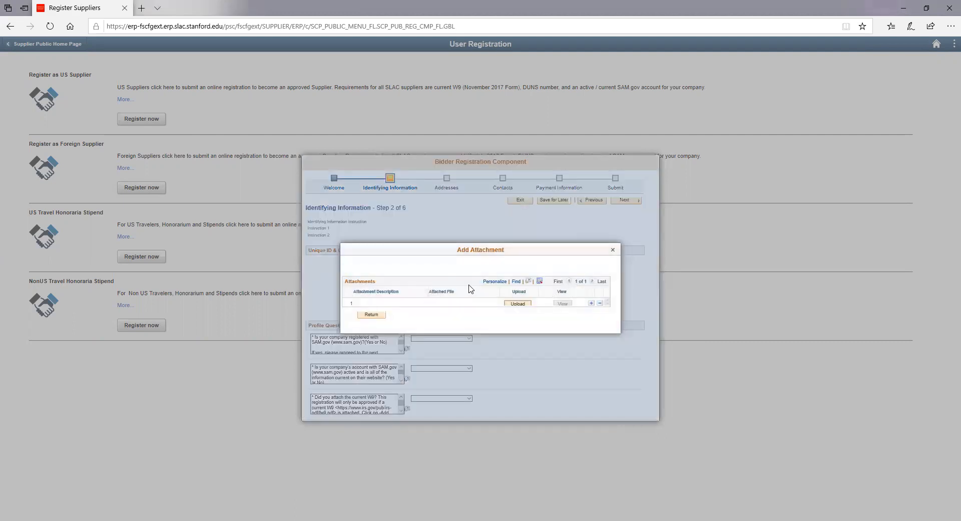
{"action": "left_click", "coordinate": [518, 304]}
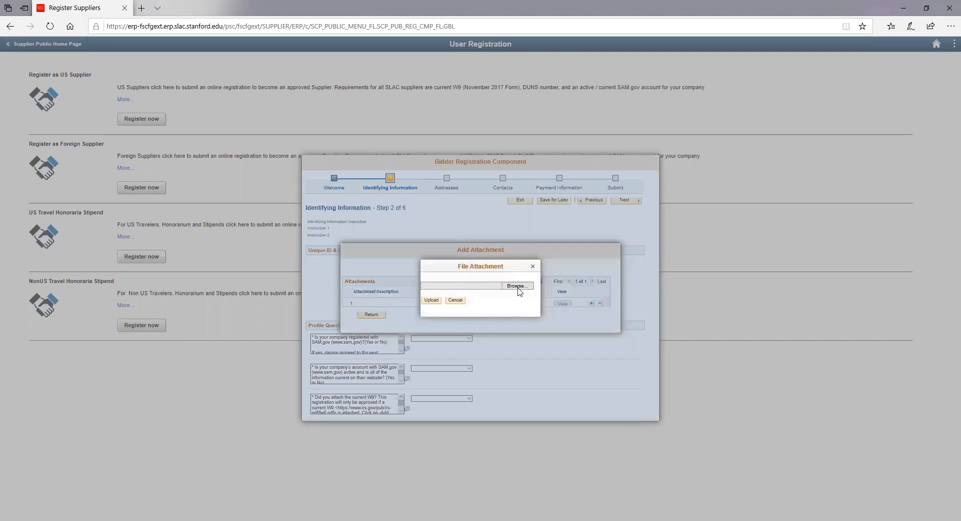
{"action": "left_click", "coordinate": [517, 287]}
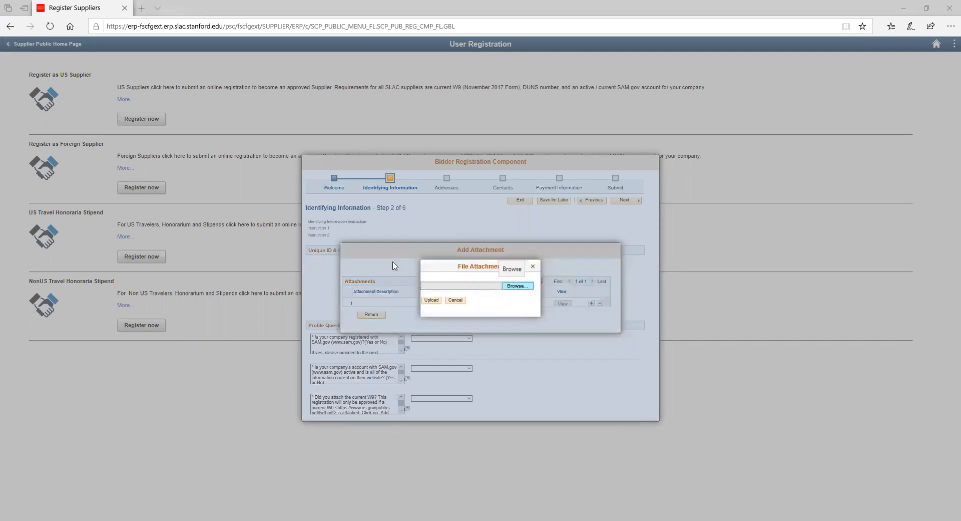
{"action": "left_click", "coordinate": [185, 153]}
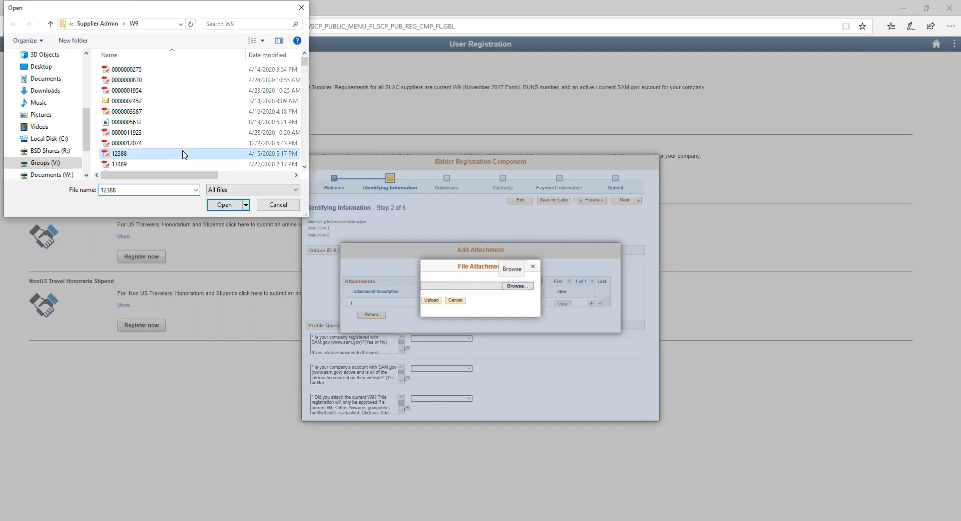
{"action": "key", "text": "Return"}
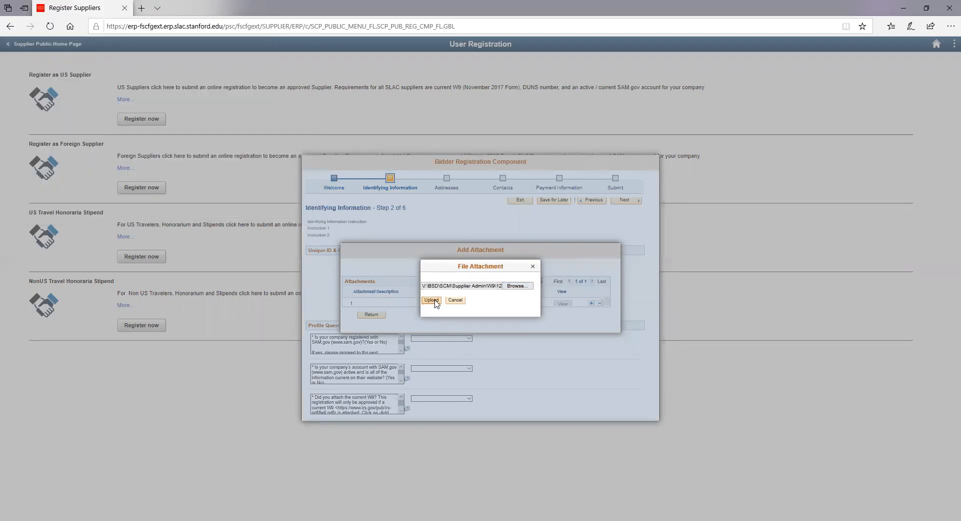
{"action": "left_click", "coordinate": [431, 301]}
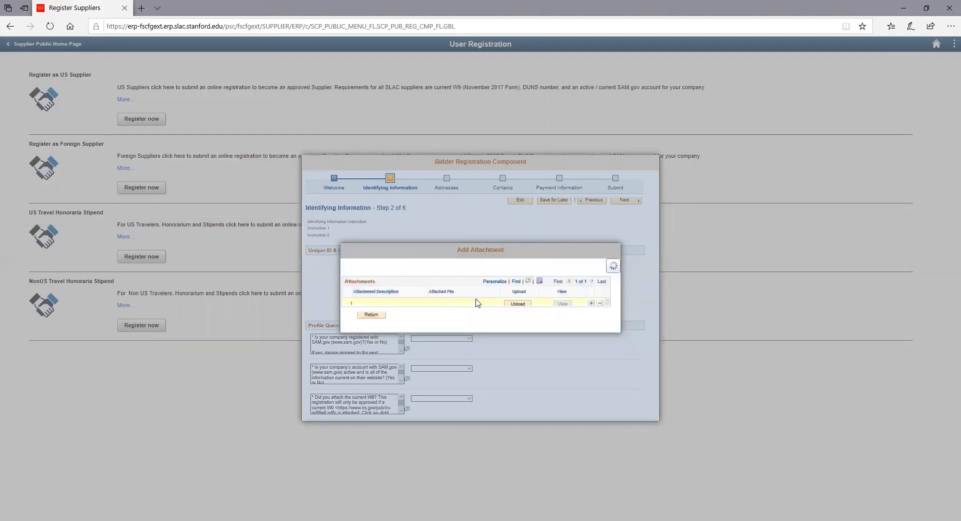
Step: Attach 13489.pdf as a second file described 'Bank Information' and return to the form
{"action": "left_click", "coordinate": [591, 302]}
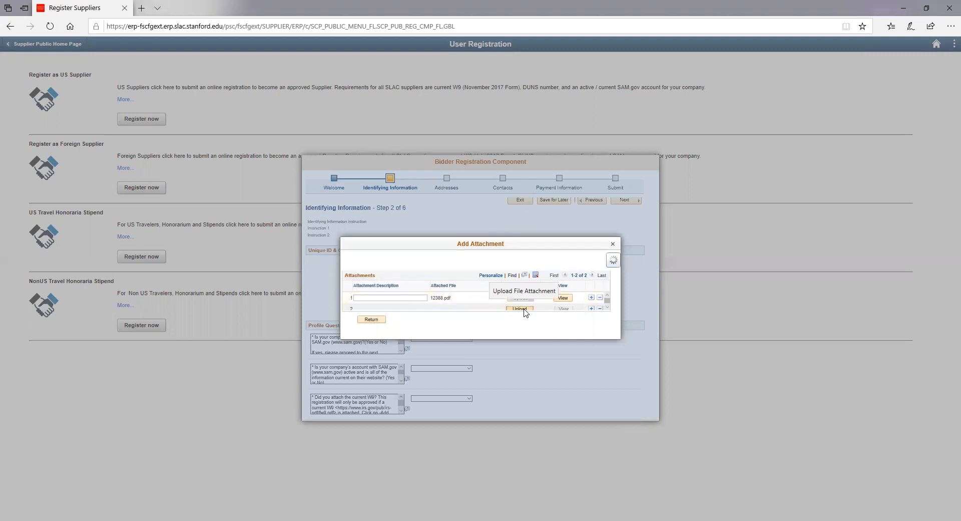
{"action": "left_click", "coordinate": [521, 309]}
{"action": "left_click", "coordinate": [513, 286]}
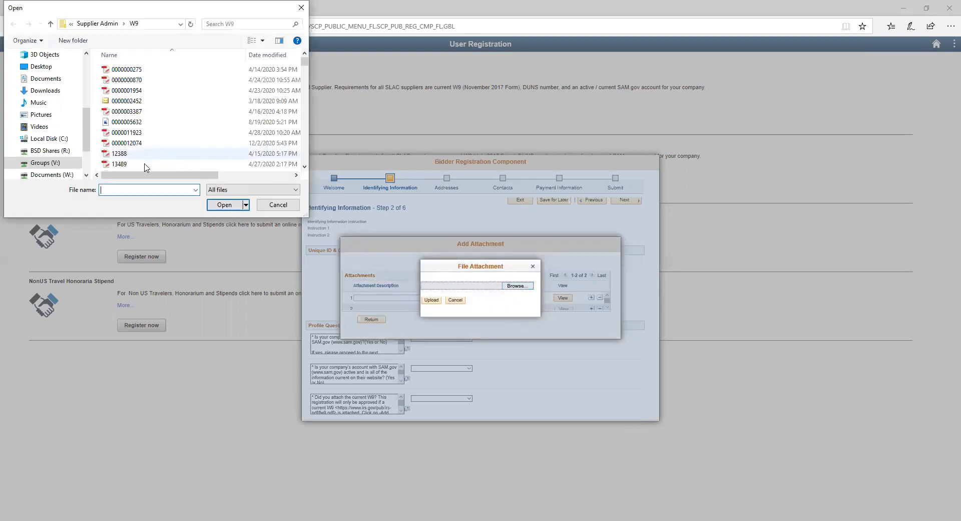
{"action": "left_click", "coordinate": [146, 165]}
{"action": "double_click", "coordinate": [145, 165]}
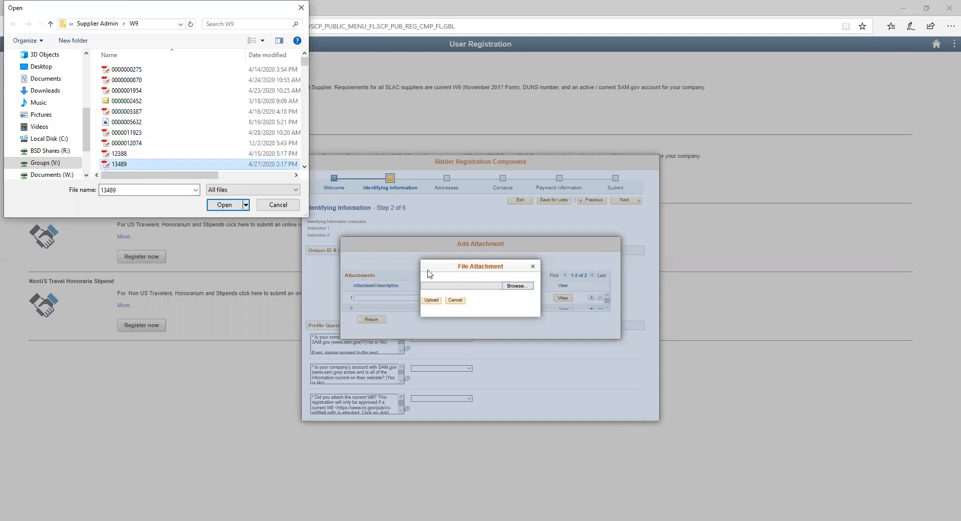
{"action": "left_click", "coordinate": [434, 302]}
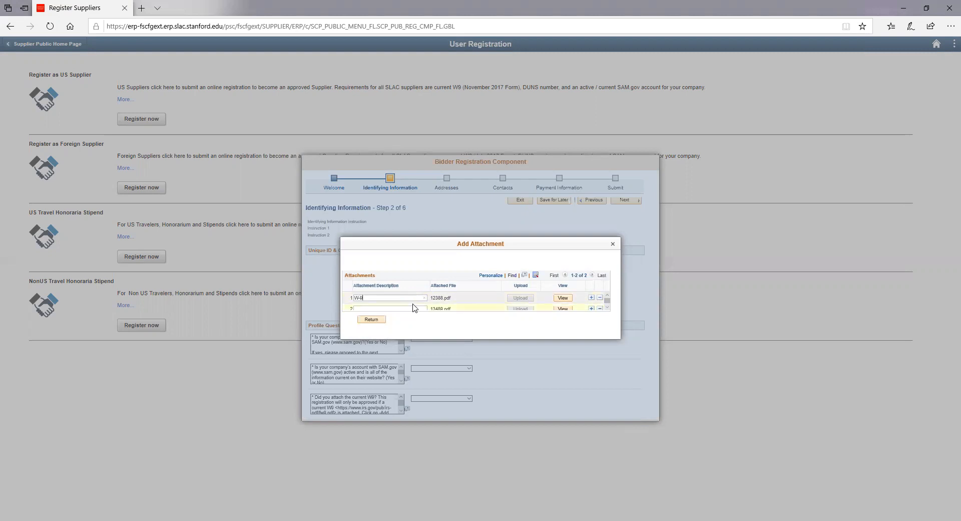
{"action": "left_click", "coordinate": [411, 307]}
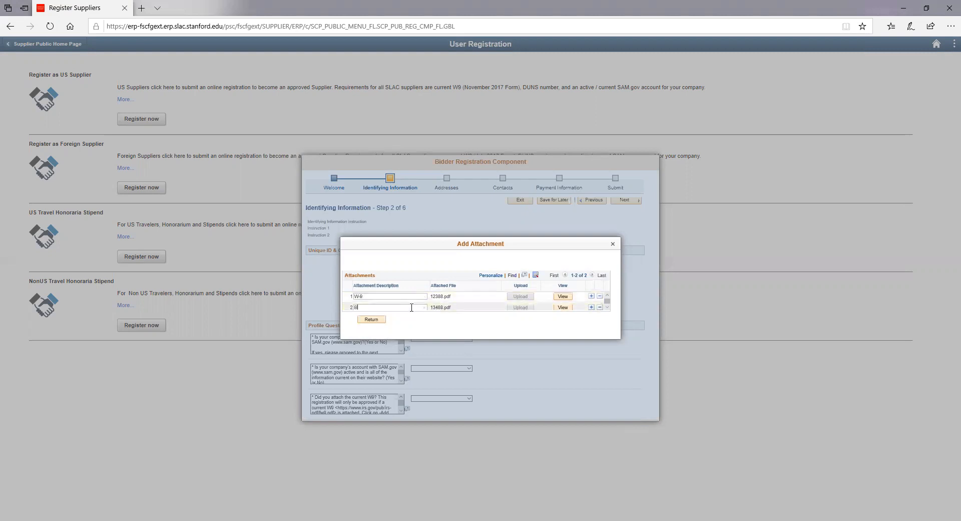
{"action": "type", "text": "Bank Information"}
{"action": "left_click", "coordinate": [381, 321]}
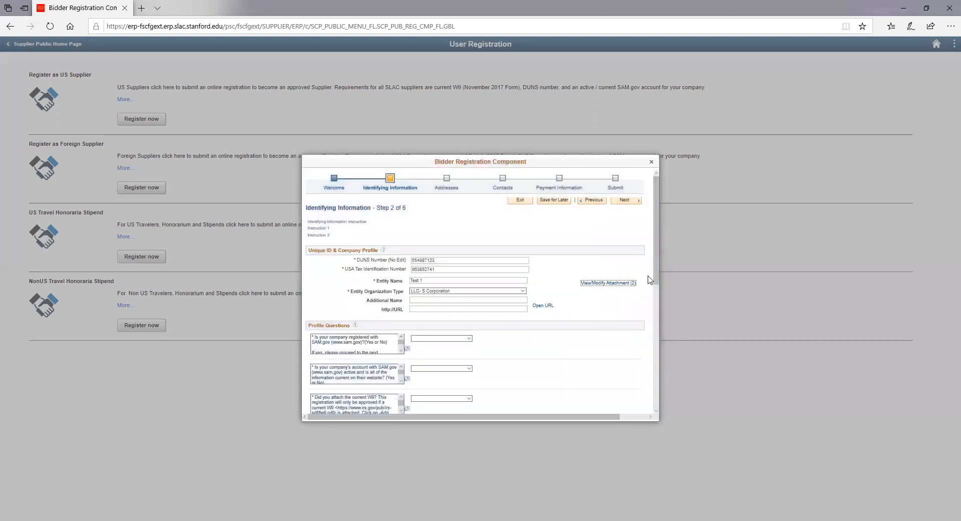
Step: Answer Yes to the SAM.gov registration, SAM.gov account and current W-9 questions
{"action": "left_click_drag", "start_coordinate": [658, 220], "coordinate": [658, 274]}
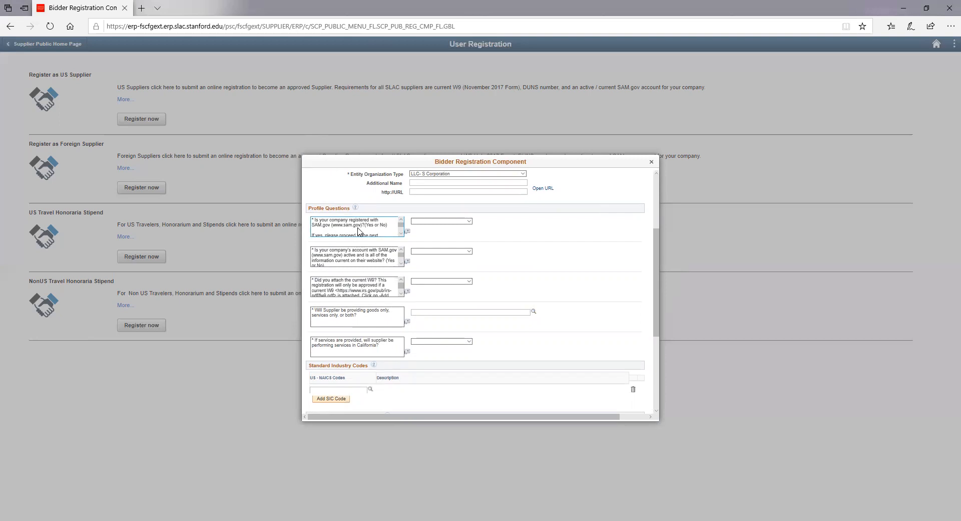
{"action": "left_click", "coordinate": [420, 222]}
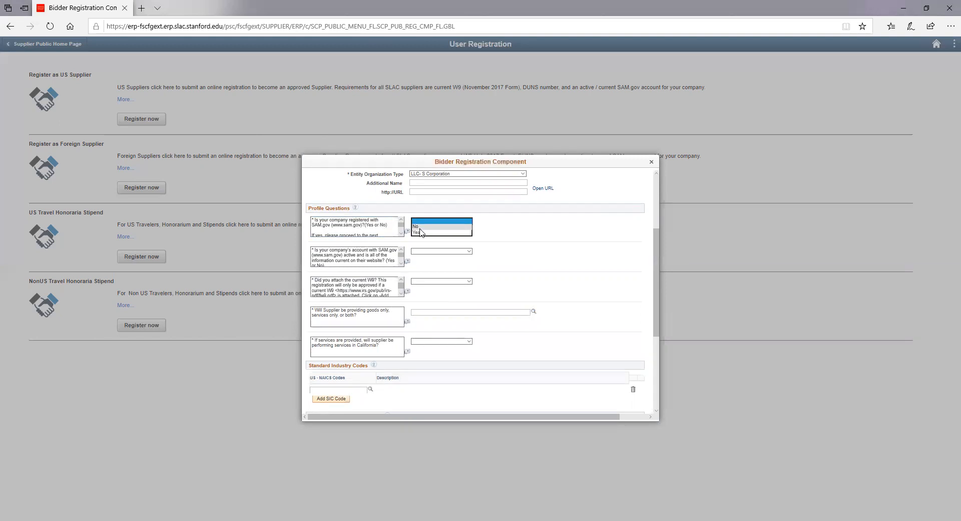
{"action": "left_click", "coordinate": [418, 232]}
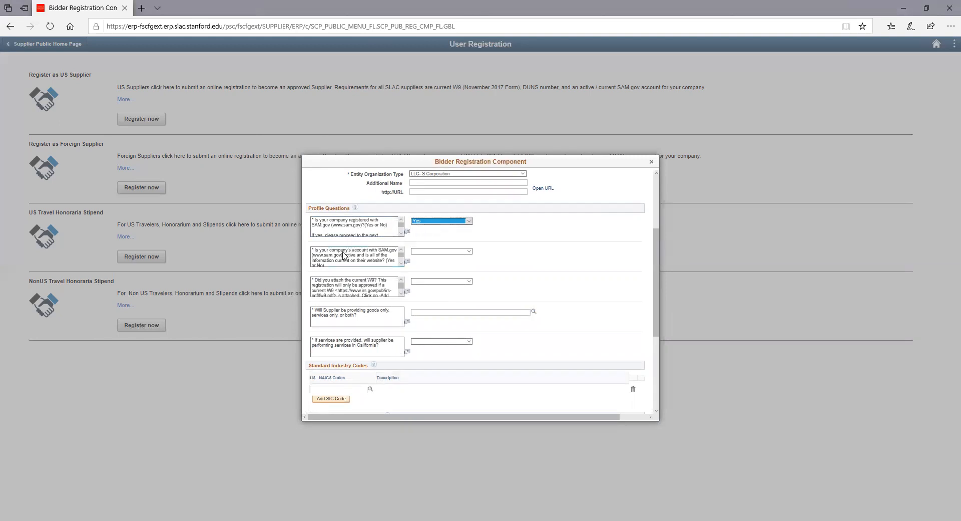
{"action": "left_click", "coordinate": [428, 252]}
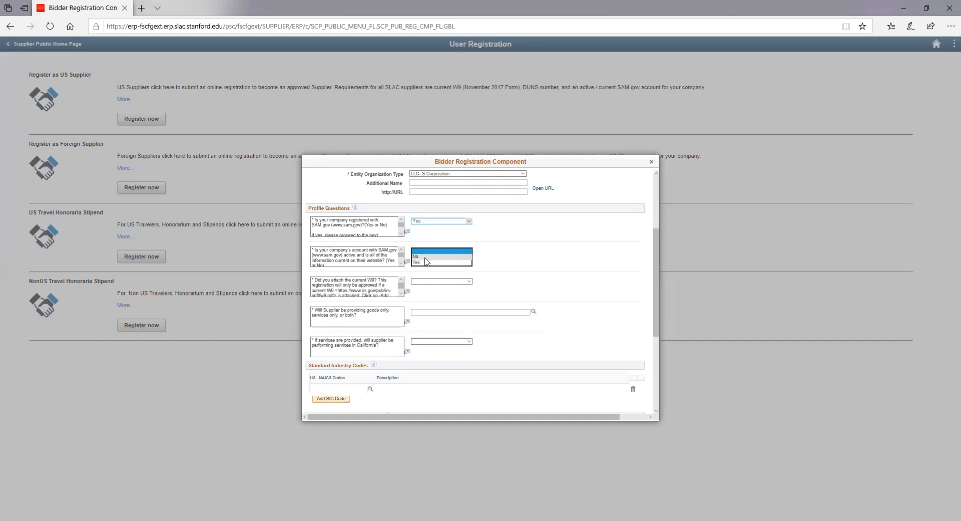
{"action": "left_click", "coordinate": [426, 262]}
{"action": "scroll", "coordinate": [425, 264], "scroll_direction": "down", "scroll_amount": 3}
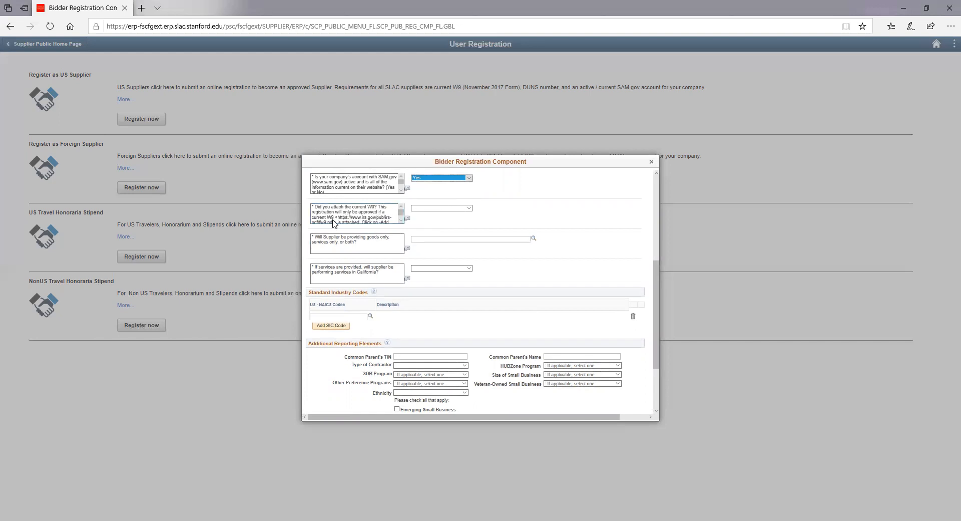
{"action": "left_click", "coordinate": [401, 219]}
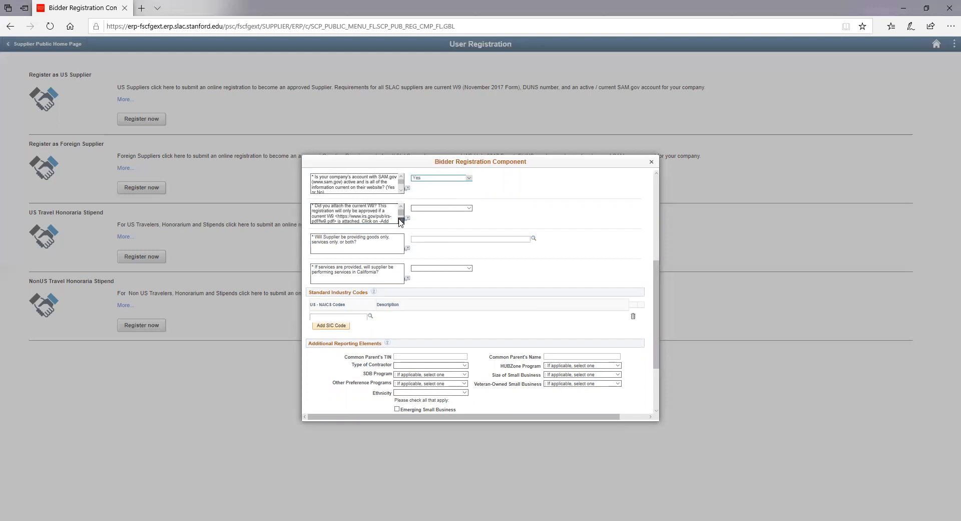
{"action": "left_click", "coordinate": [431, 208]}
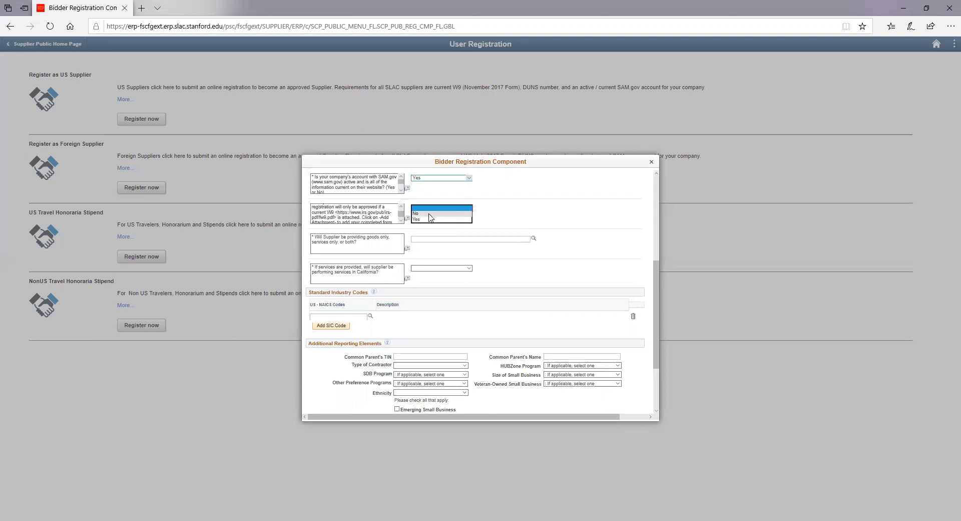
{"action": "left_click", "coordinate": [429, 220]}
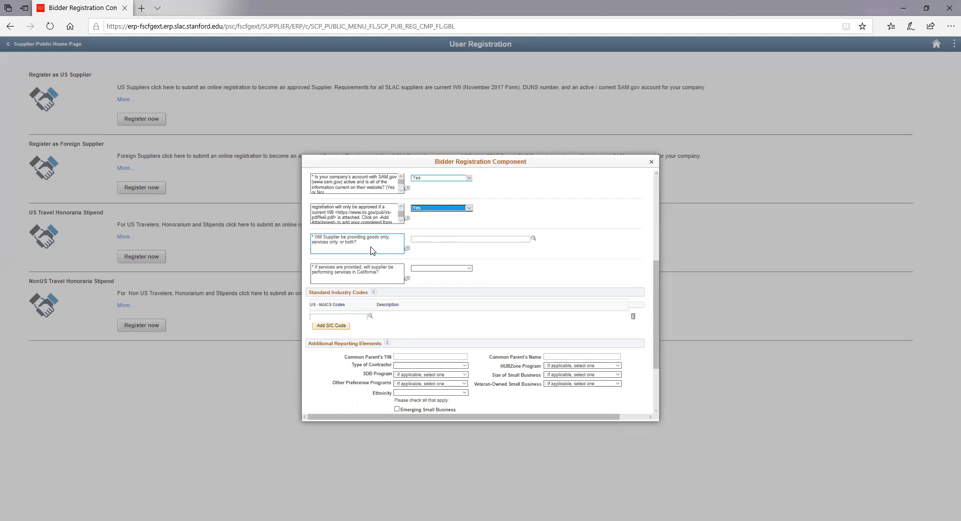
Step: Set the goods-or-services answer to Both using the lookup
{"action": "left_click", "coordinate": [431, 238]}
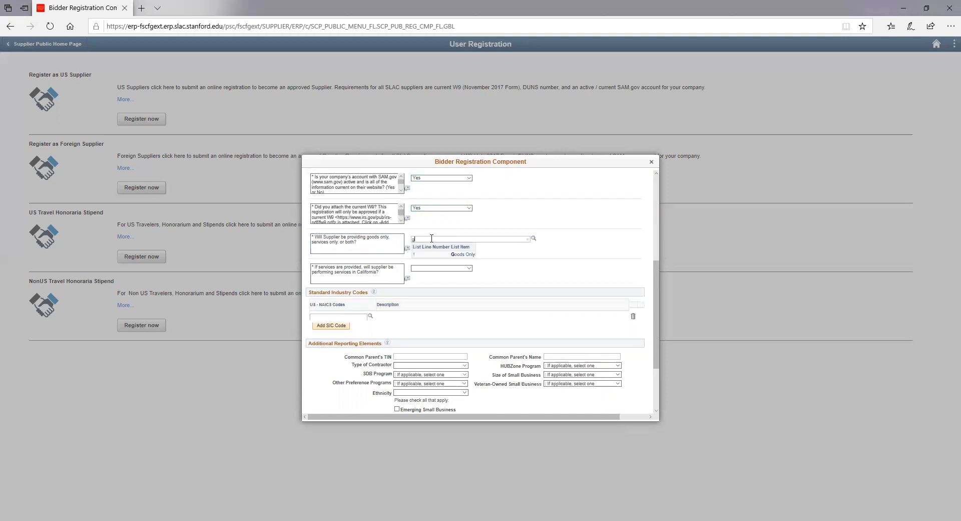
{"action": "type", "text": "g"}
{"action": "key", "text": "BackSpace"}
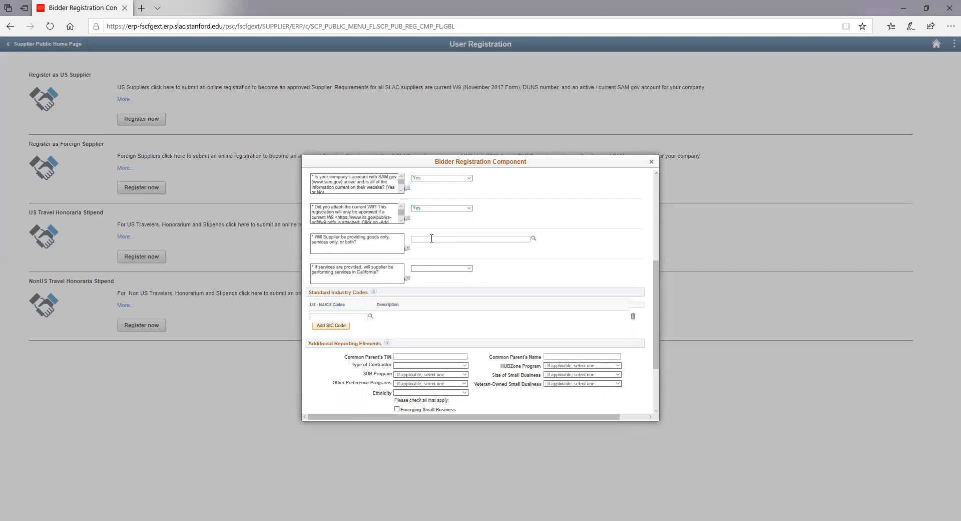
{"action": "type", "text": "b"}
{"action": "key", "text": "BackSpace"}
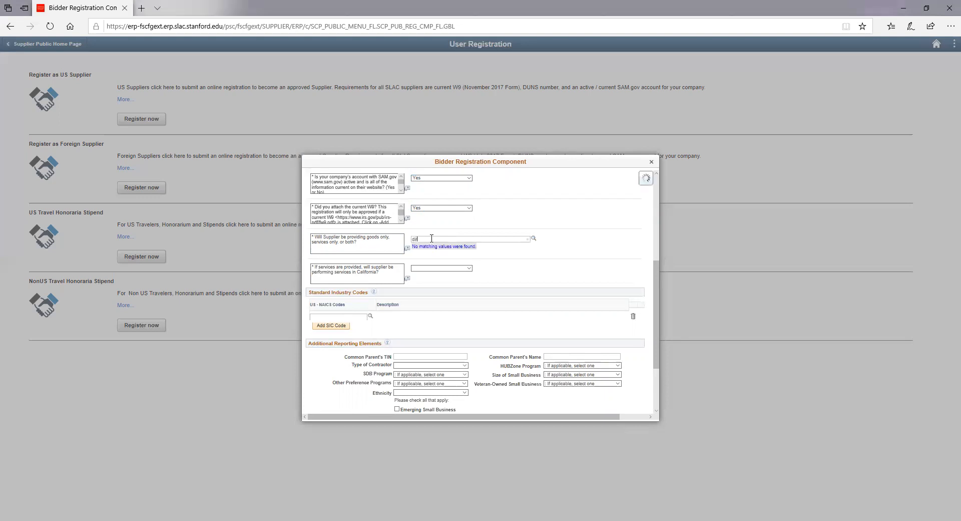
{"action": "key", "text": "BackSpace"}
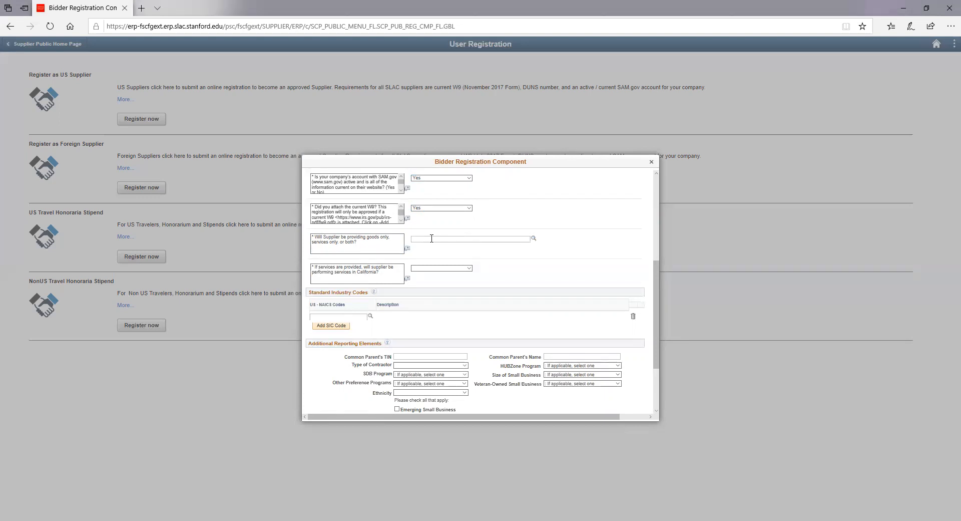
{"action": "left_click", "coordinate": [534, 240]}
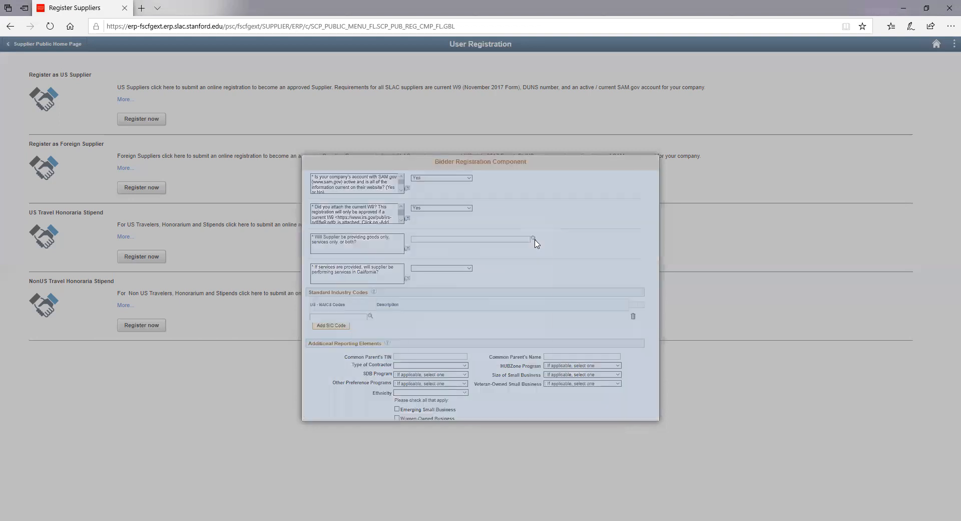
{"action": "left_click", "coordinate": [464, 318]}
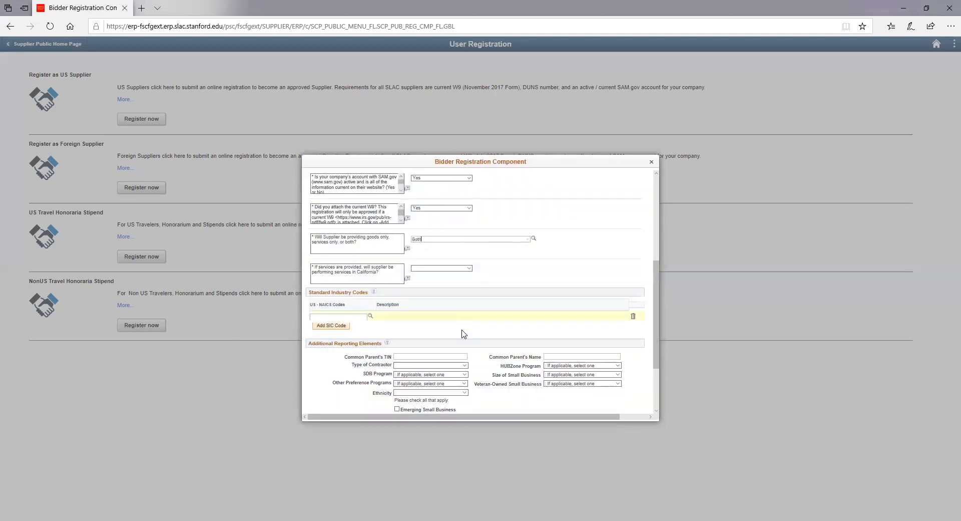
Step: Answer Yes to performing services in California
{"action": "left_click", "coordinate": [431, 269]}
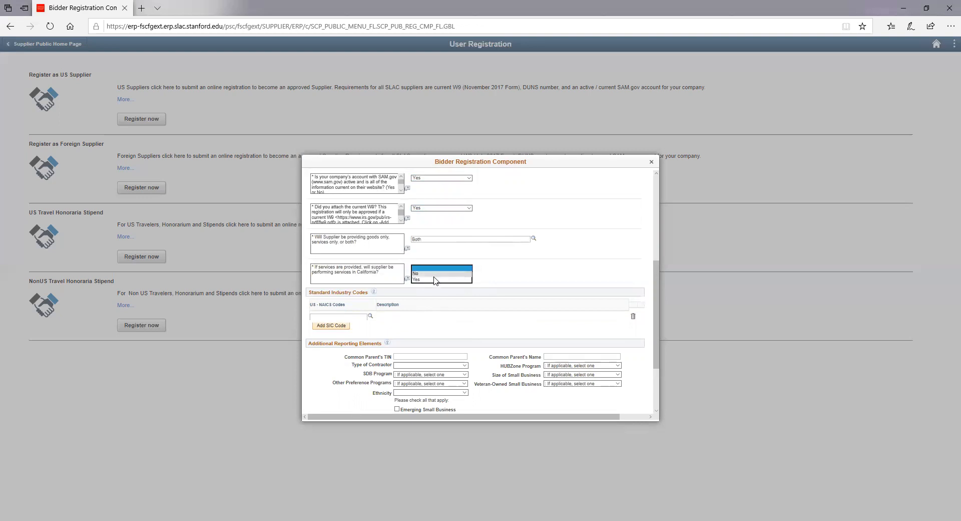
{"action": "left_click", "coordinate": [434, 279]}
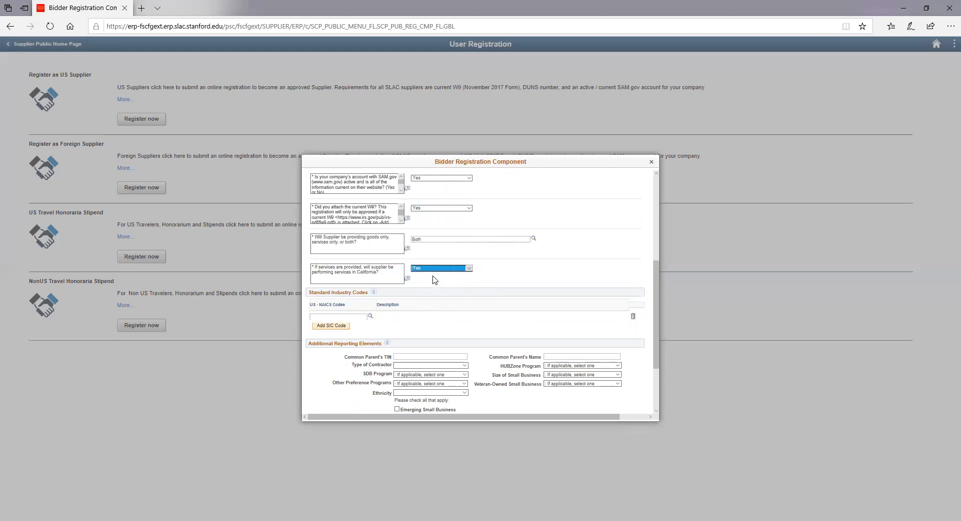
{"action": "scroll", "coordinate": [428, 290], "scroll_direction": "down", "scroll_amount": 1}
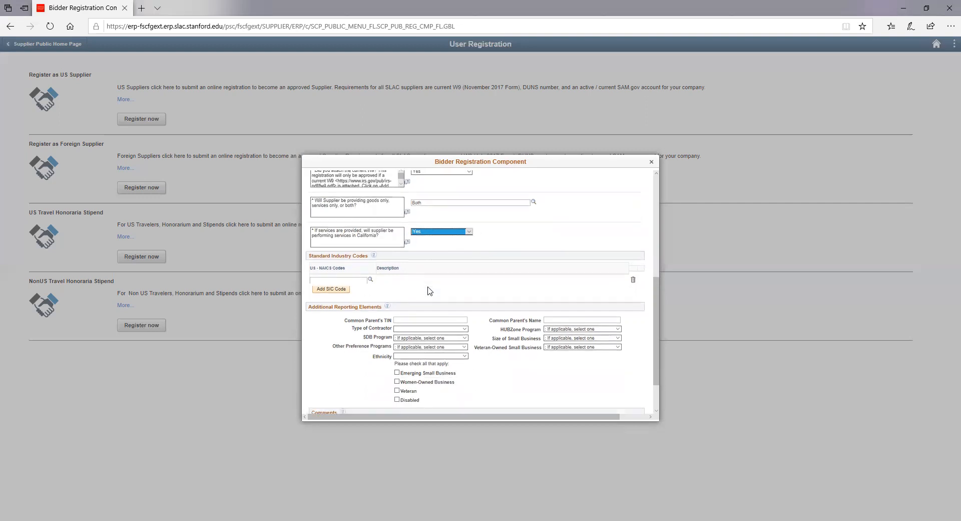
Step: Enter 11234 in US-NAICS Codes and select 112340 Poultry Hatcheries
{"action": "left_click", "coordinate": [323, 278]}
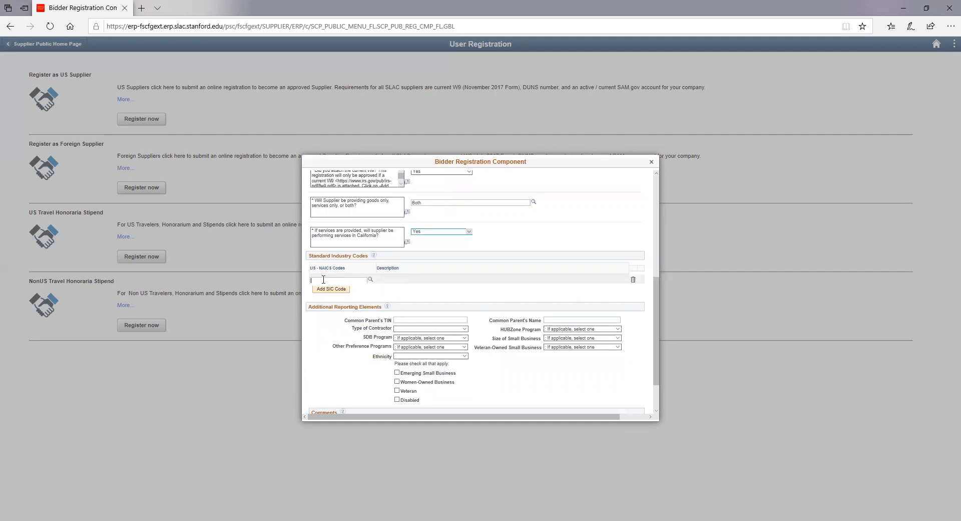
{"action": "left_click", "coordinate": [323, 280]}
{"action": "type", "text": "11"}
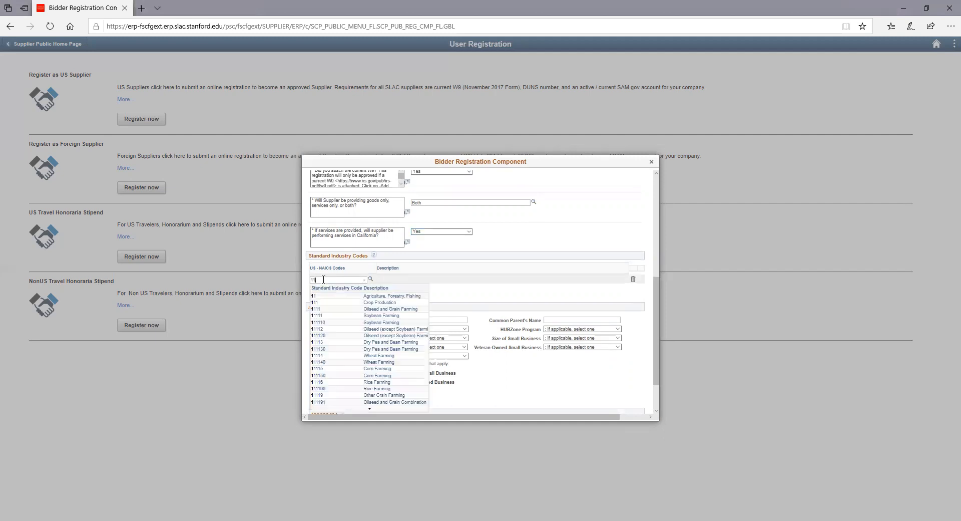
{"action": "type", "text": "2340"}
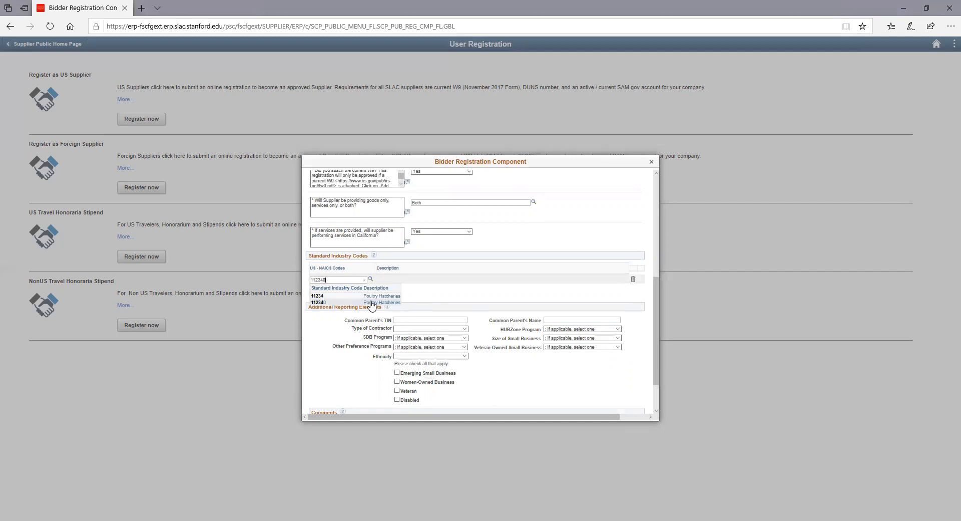
{"action": "left_click", "coordinate": [371, 302]}
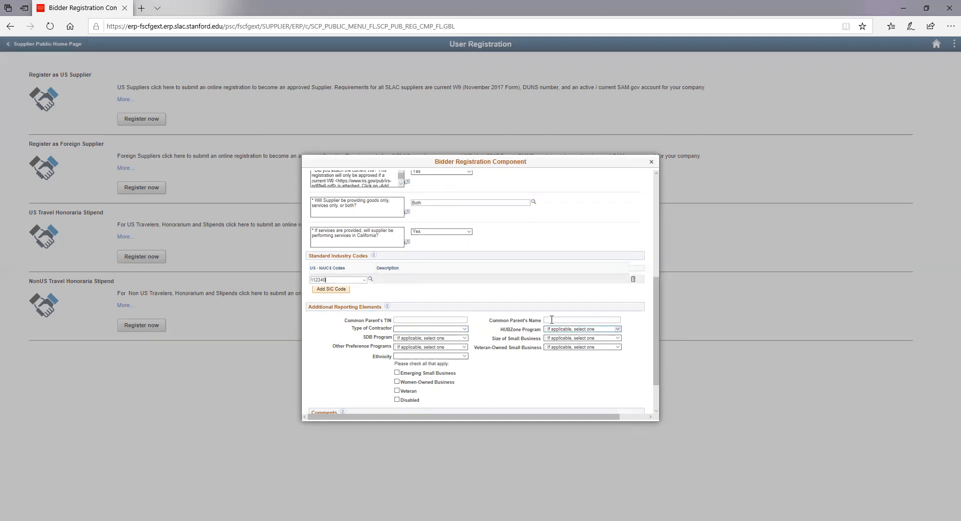
Step: Set Type of Contractor to Small Business
{"action": "left_click", "coordinate": [411, 330]}
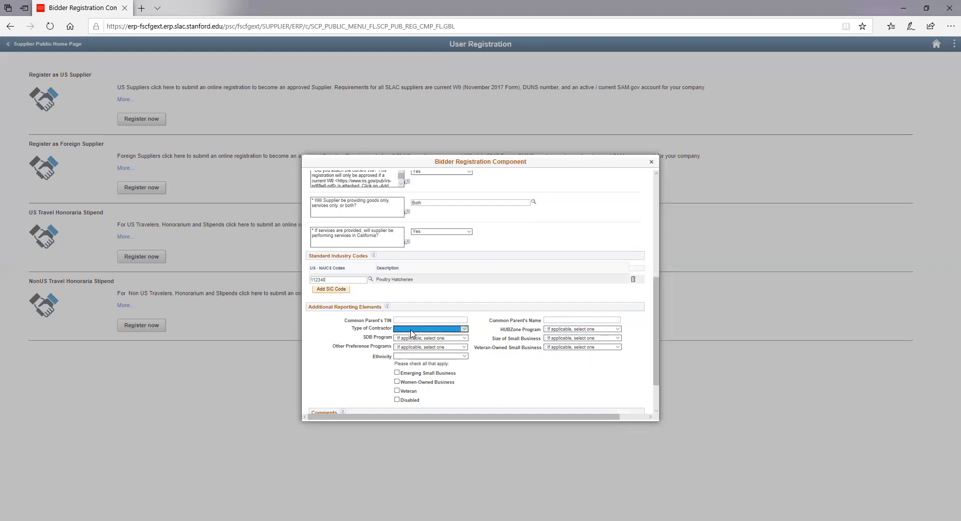
{"action": "left_click", "coordinate": [411, 332]}
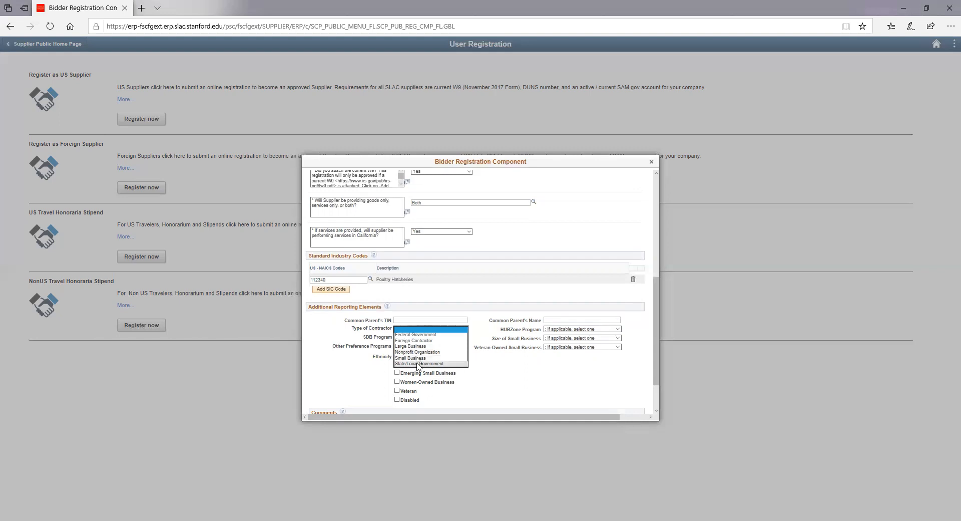
{"action": "left_click", "coordinate": [419, 358]}
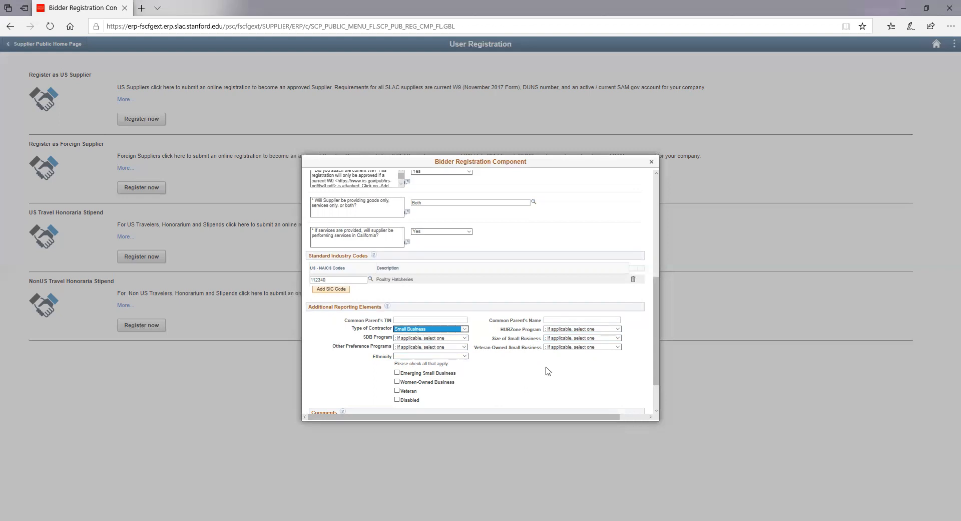
Step: Continue to the Addresses step and begin the Address 1 line
{"action": "scroll", "coordinate": [570, 371], "scroll_direction": "down", "scroll_amount": 2}
{"action": "left_click", "coordinate": [633, 399]}
{"action": "left_click", "coordinate": [398, 245]}
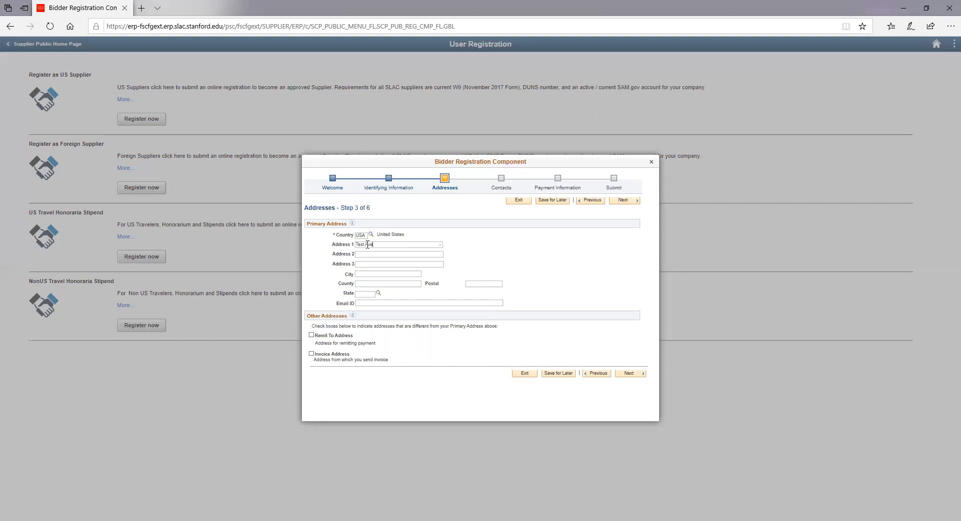
Step: Enter city San Mateo, state California, and paste in the postal code
{"action": "left_click", "coordinate": [370, 273]}
{"action": "type", "text": "San Mateo"}
{"action": "key", "text": "Tab"}
{"action": "left_click", "coordinate": [498, 289]}
{"action": "left_click", "coordinate": [498, 283]}
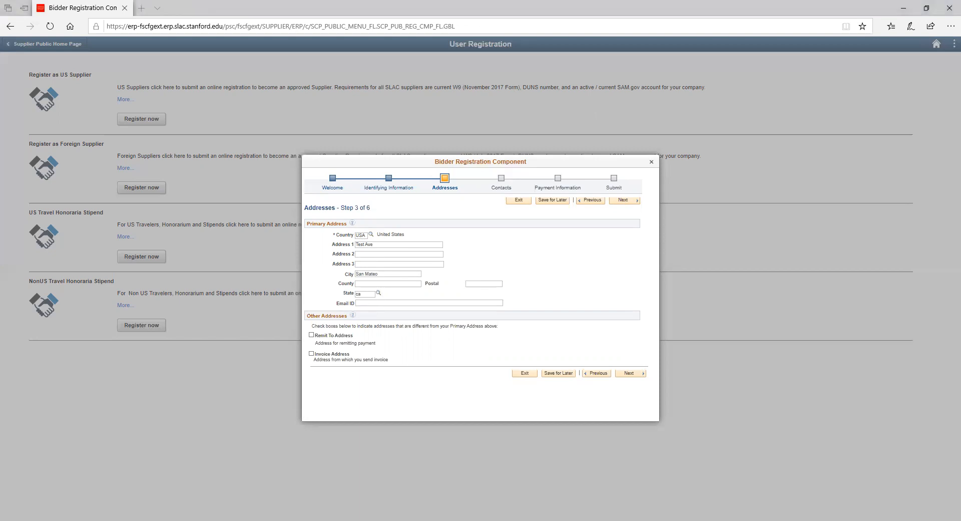
{"action": "left_click", "coordinate": [481, 284]}
{"action": "type", "text": "94401-3917"}
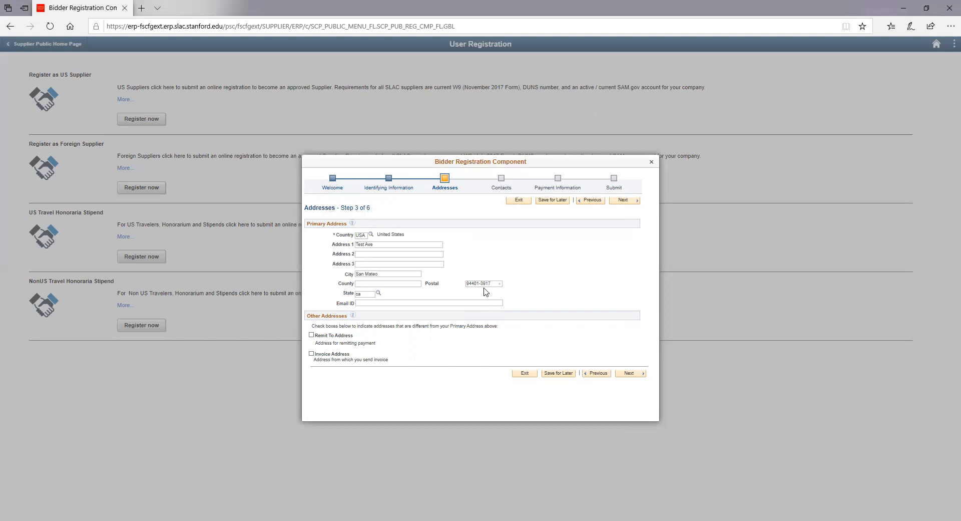
Step: Tick then untick Remit To Address, and continue to the Contacts step
{"action": "left_click", "coordinate": [313, 337]}
{"action": "scroll", "coordinate": [396, 346], "scroll_direction": "down", "scroll_amount": 1}
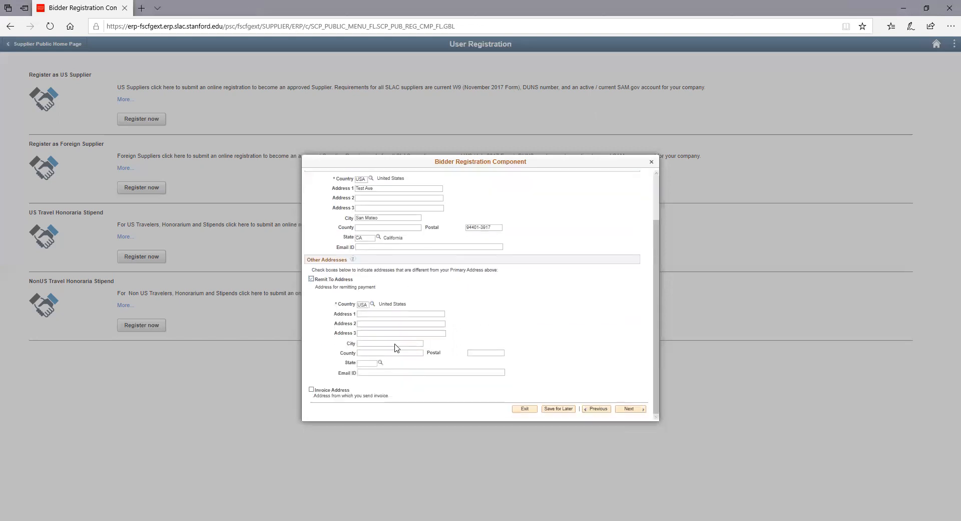
{"action": "left_click", "coordinate": [311, 279]}
{"action": "left_click", "coordinate": [633, 375]}
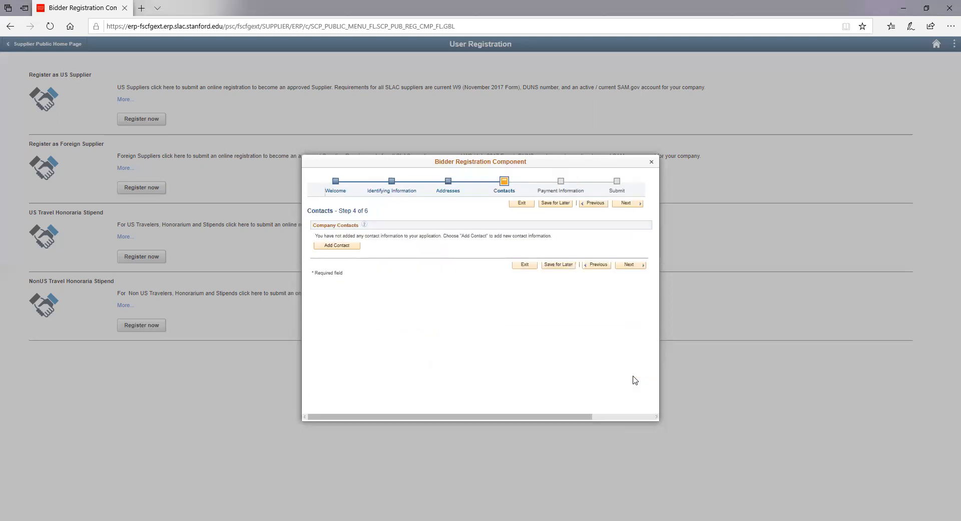
Step: Add a new contact and fill in the contact's first and last name
{"action": "left_click", "coordinate": [346, 245]}
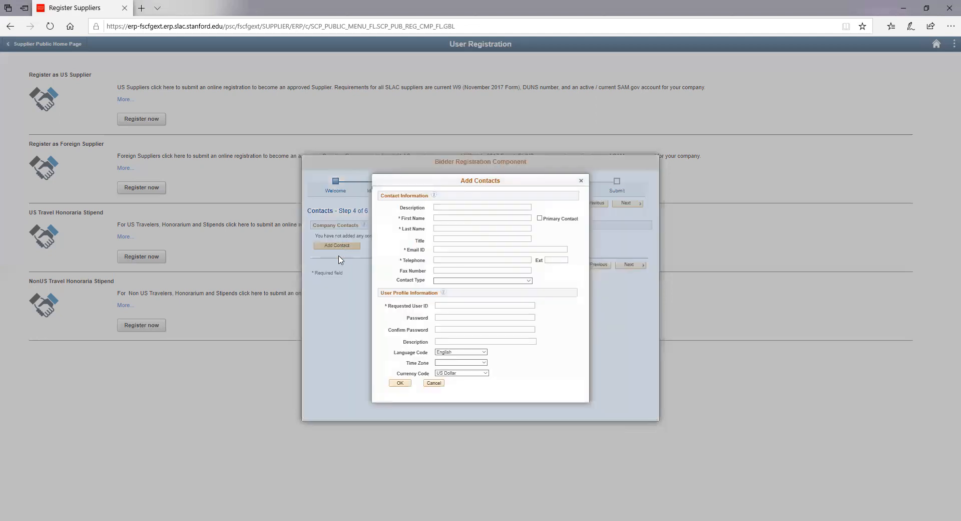
{"action": "left_click", "coordinate": [444, 217]}
{"action": "left_click", "coordinate": [442, 227]}
{"action": "type", "text": "Chou"}
Step: Enter the contact's e-mail and telephone number, and set the type to Billing Contact
{"action": "left_click", "coordinate": [446, 250]}
{"action": "type", "text": "high"}
{"action": "key", "text": "BackSpace"}
{"action": "key", "text": "BackSpace"}
{"action": "key", "text": "BackSpace"}
{"action": "key", "text": "BackSpace"}
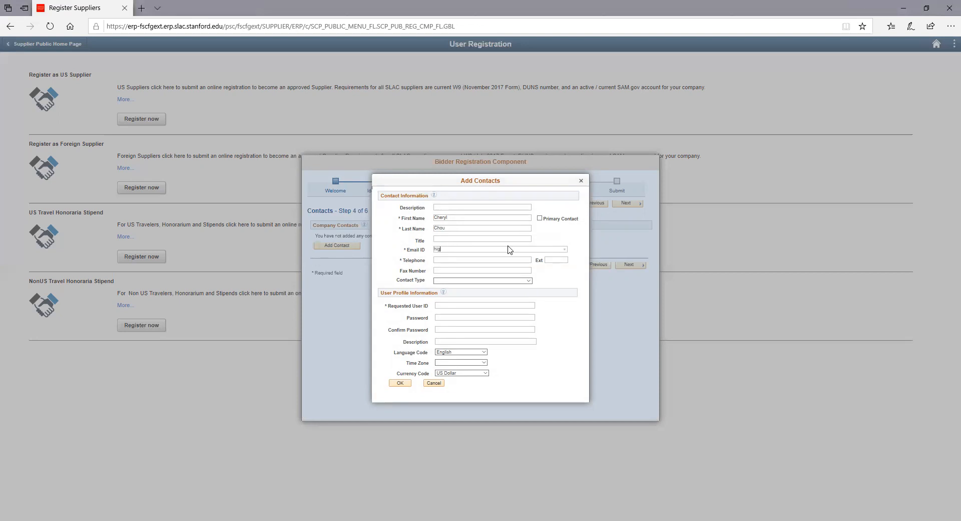
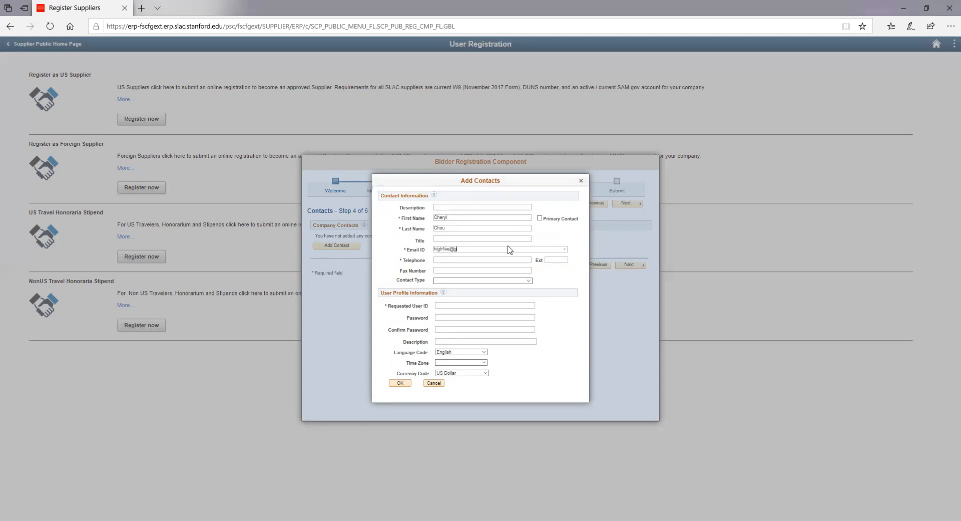
{"action": "left_click", "coordinate": [497, 258]}
{"action": "left_click", "coordinate": [476, 281]}
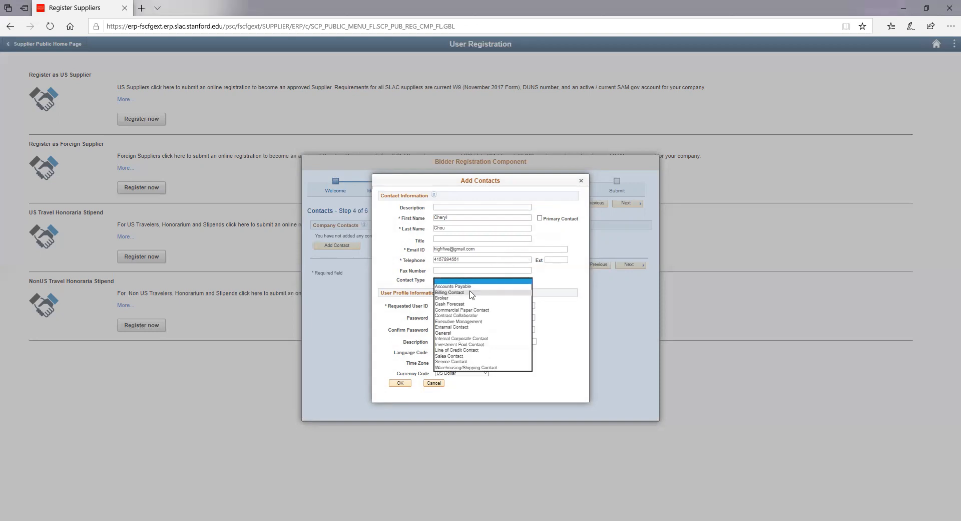
{"action": "left_click", "coordinate": [471, 292]}
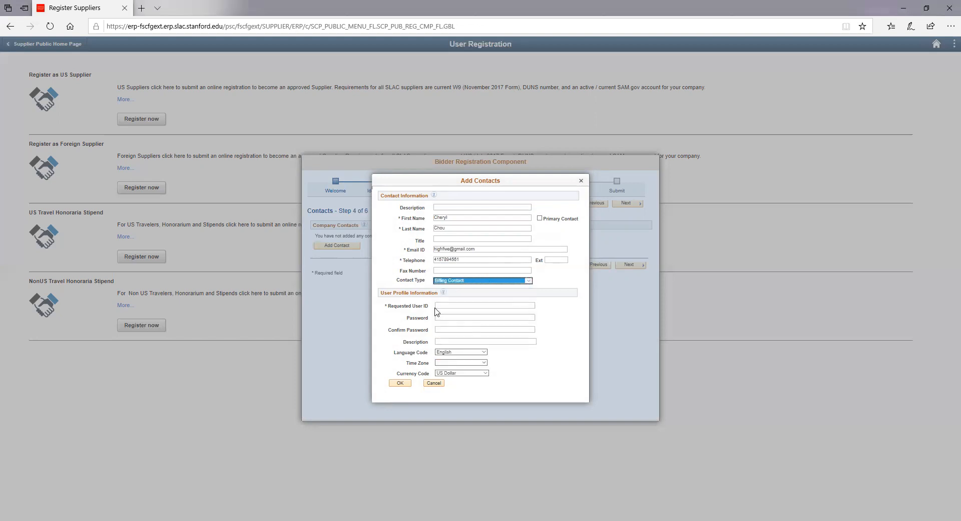
Step: Enter the requested user ID for the contact, then type the password in both Password and Confirm Password
{"action": "left_click", "coordinate": [456, 305]}
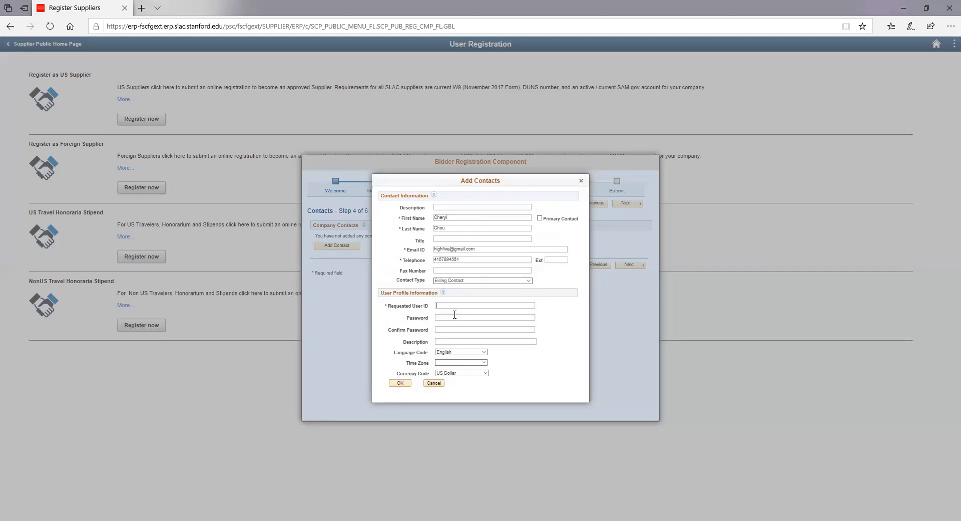
{"action": "type", "text": "Test LL"}
{"action": "left_click", "coordinate": [454, 316]}
{"action": "type", "text": "test"}
{"action": "key", "text": "BackSpace"}
{"action": "key", "text": "BackSpace"}
{"action": "type", "text": "1"}
{"action": "left_click", "coordinate": [452, 329]}
{"action": "type", "text": "test"}
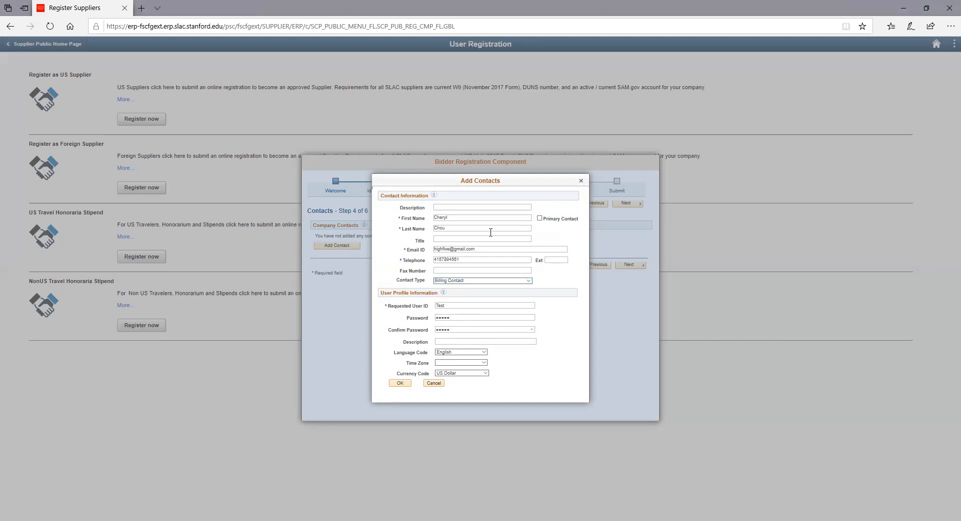
Step: Clear the password length and mismatch errors with a longer matching password, then save the contact
{"action": "left_click", "coordinate": [400, 383]}
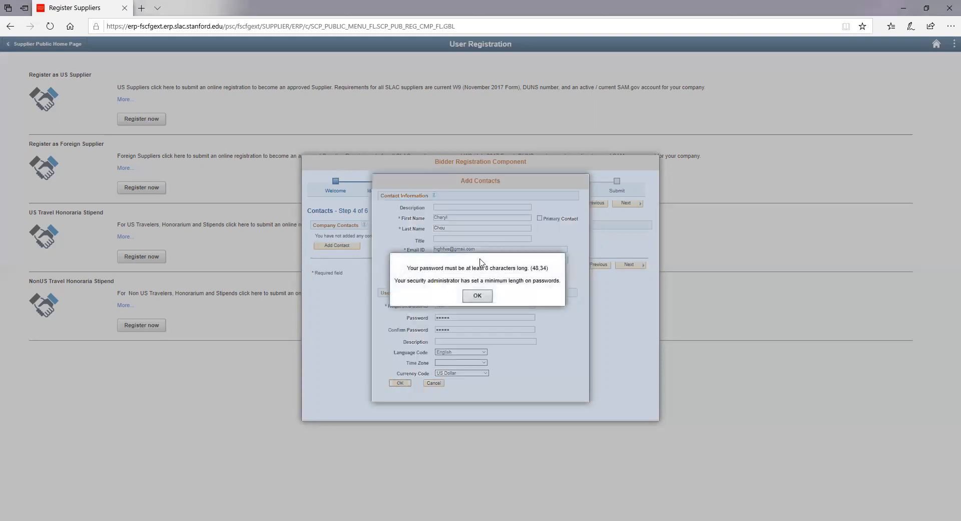
{"action": "left_click", "coordinate": [475, 296]}
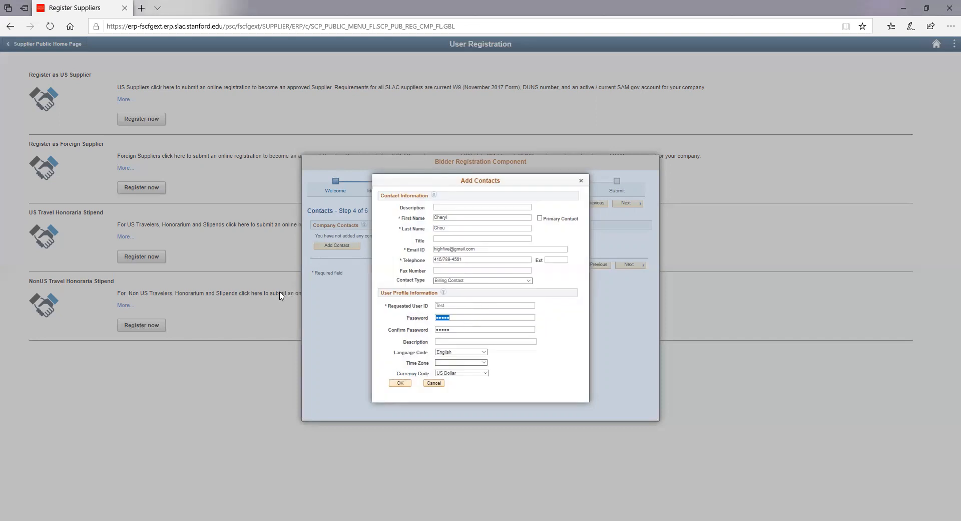
{"action": "type", "text": "•••••"}
{"action": "key", "text": "Tab"}
{"action": "type", "text": "••••••••"}
{"action": "left_click", "coordinate": [400, 382]}
{"action": "left_click", "coordinate": [476, 295]}
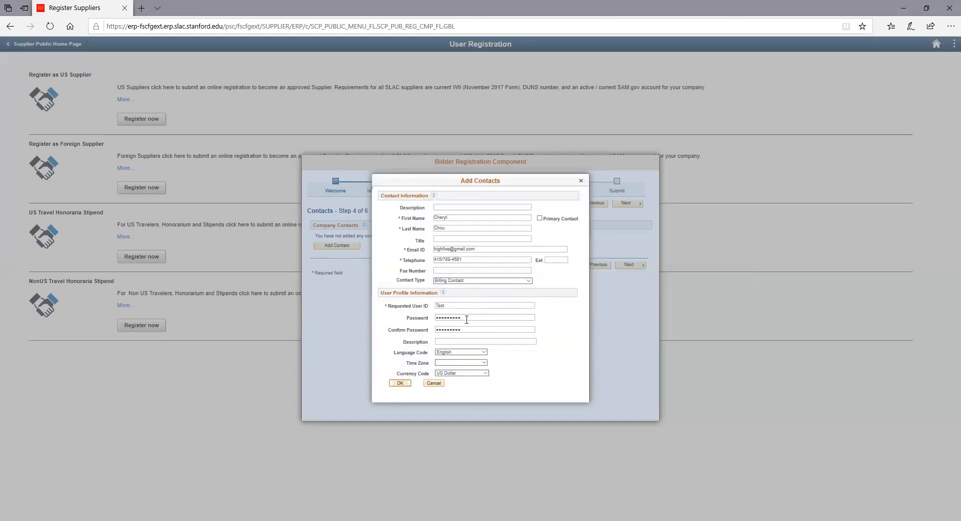
{"action": "type", "text": "•••"}
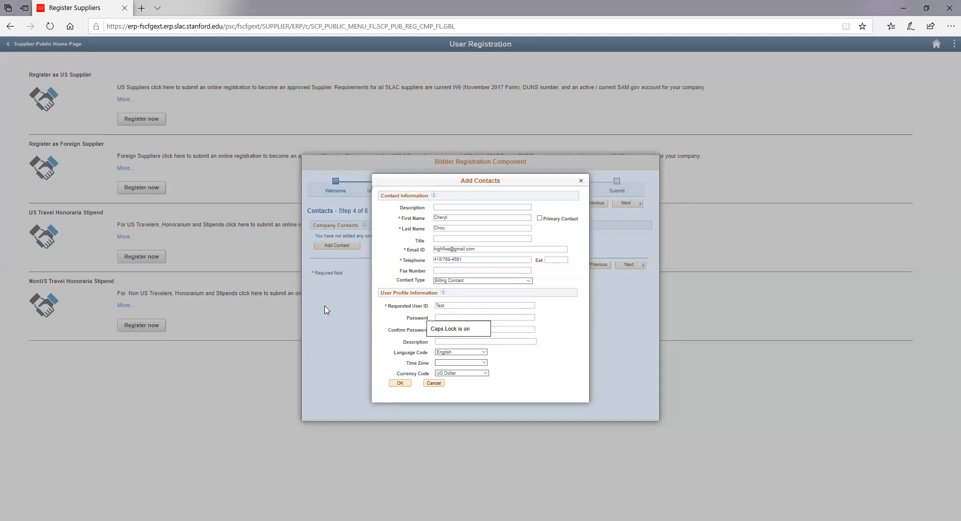
{"action": "type", "text": "•••••••"}
{"action": "left_click", "coordinate": [400, 383]}
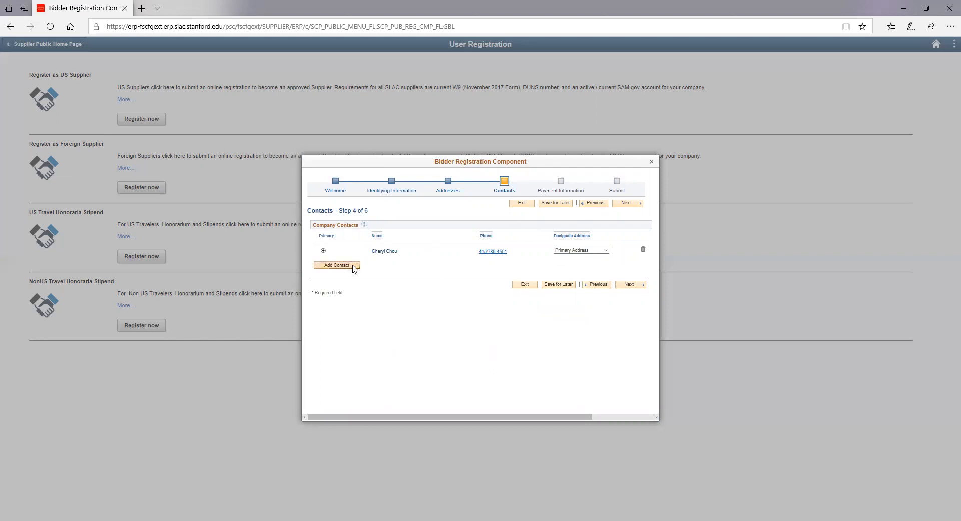
Step: Move to Payment Information and choose Automated Clearing House as the payment method
{"action": "left_click", "coordinate": [630, 284]}
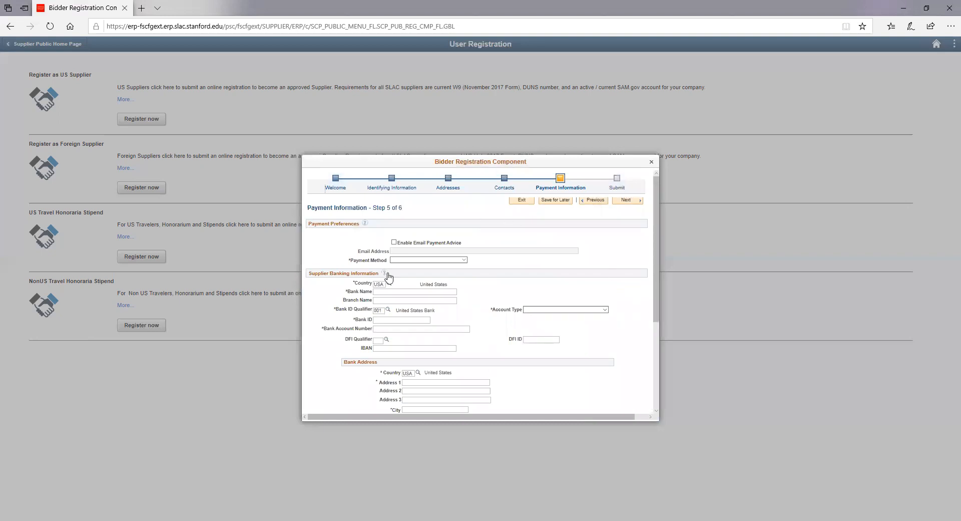
{"action": "left_click", "coordinate": [411, 260]}
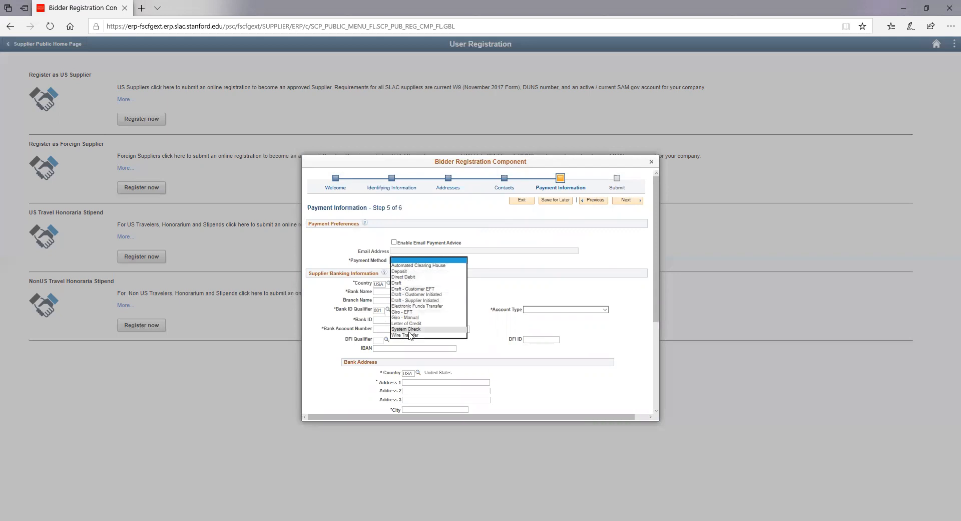
{"action": "left_click", "coordinate": [412, 268]}
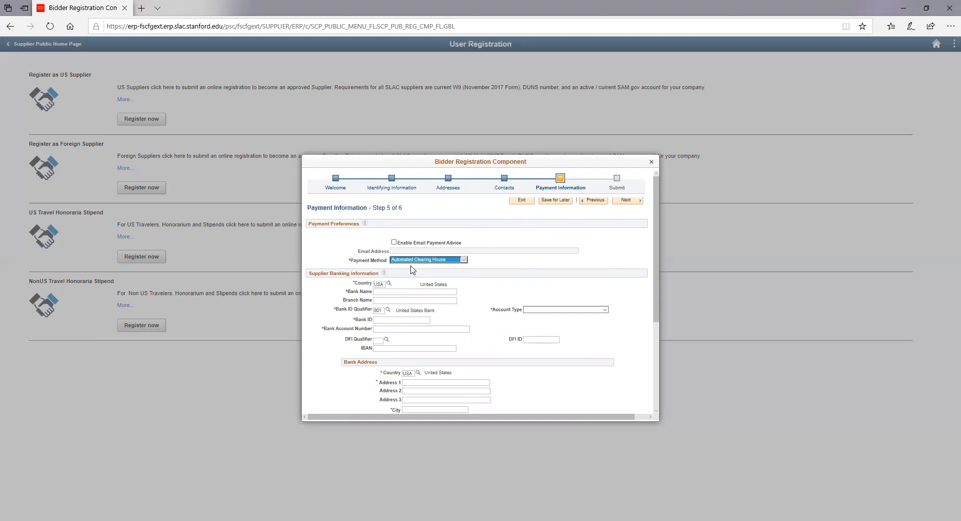
Step: Enter bank name Well Fargo, account type Bus Acct, and the bank ID
{"action": "left_click", "coordinate": [439, 292]}
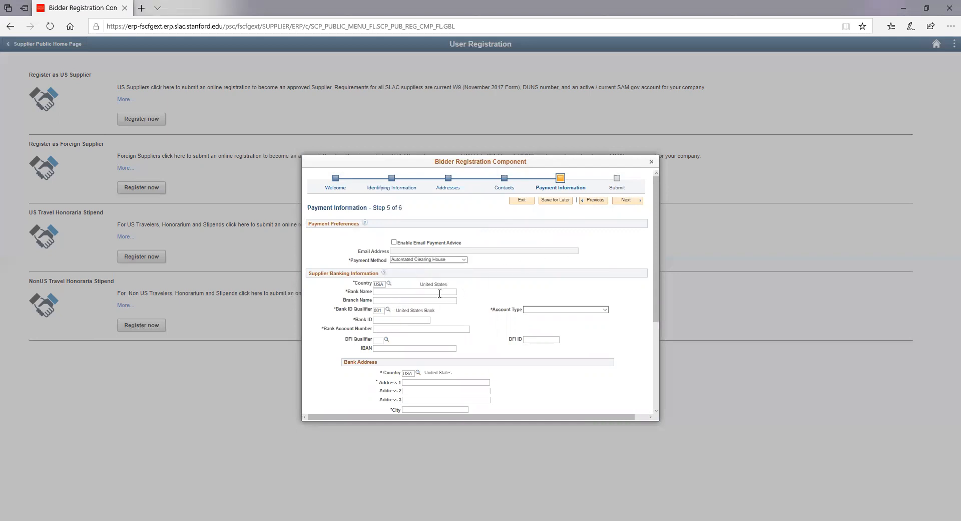
{"action": "type", "text": "Well"}
{"action": "type", "text": " fa"}
{"action": "type", "text": "argo"}
{"action": "left_click", "coordinate": [536, 312]}
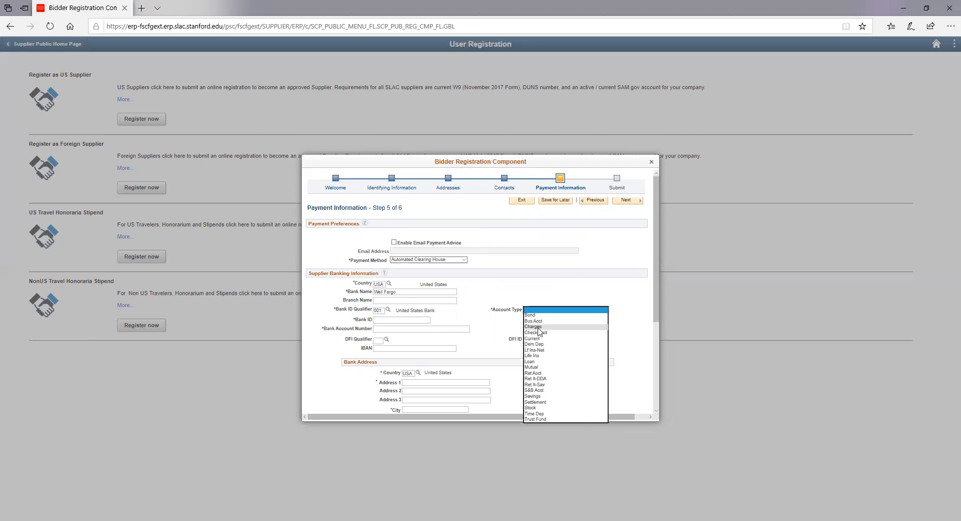
{"action": "left_click", "coordinate": [538, 321]}
{"action": "left_click", "coordinate": [395, 321]}
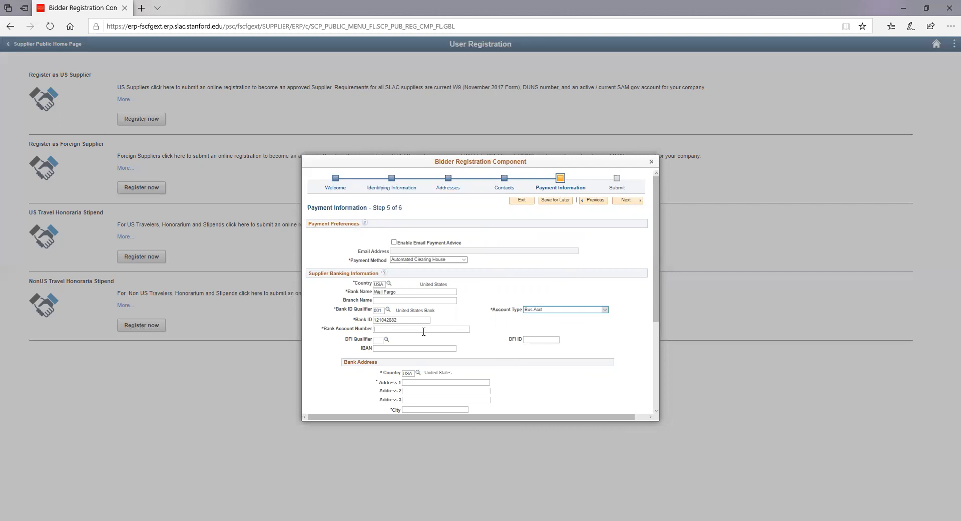
Step: Fill the bank address with Address 1 Test, city San Mateo, state CA and the postal code
{"action": "scroll", "coordinate": [412, 346], "scroll_direction": "down", "scroll_amount": 3}
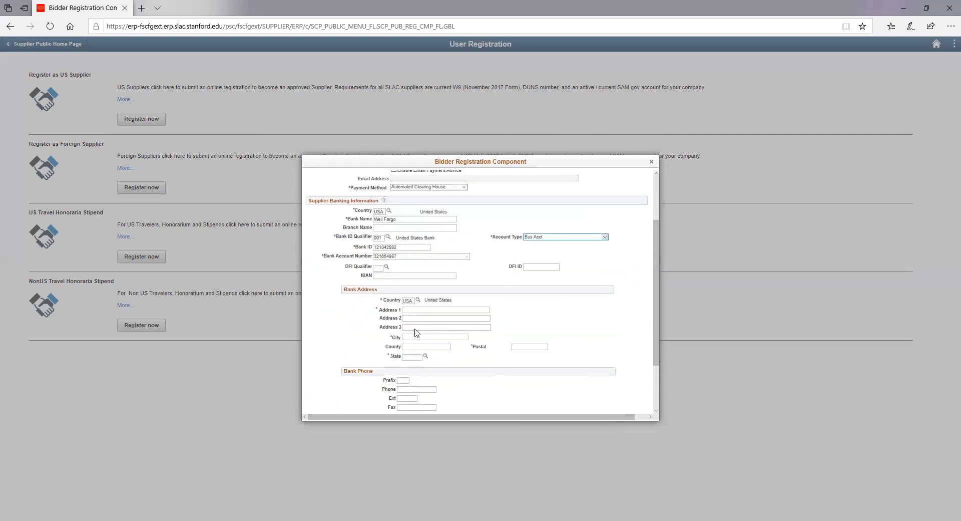
{"action": "left_click", "coordinate": [428, 307]}
{"action": "type", "text": "Test"}
{"action": "left_click", "coordinate": [416, 337]}
{"action": "type", "text": "o"}
{"action": "left_click", "coordinate": [412, 356]}
{"action": "type", "text": "ca"}
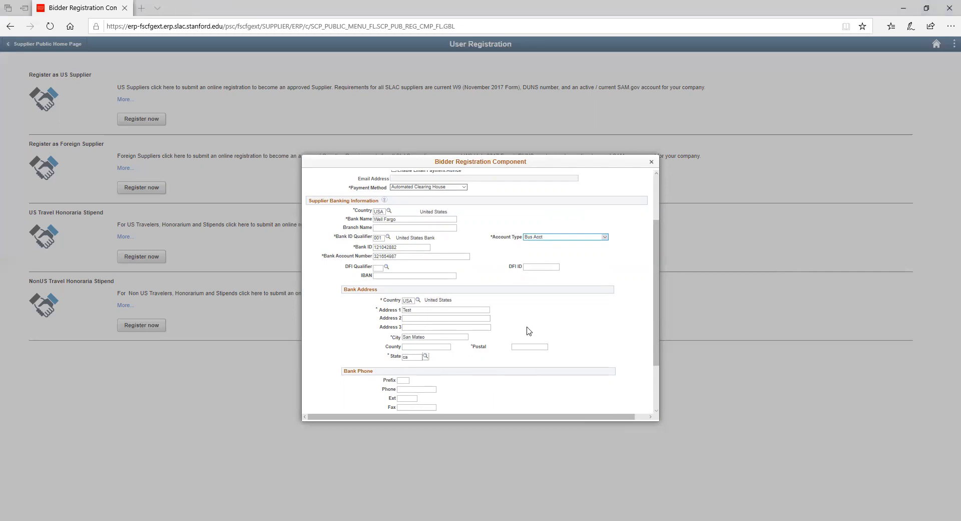
{"action": "left_click", "coordinate": [524, 347]}
{"action": "type", "text": "94401-3917"}
Step: Continue to the final Submit step
{"action": "scroll", "coordinate": [423, 368], "scroll_direction": "down", "scroll_amount": 3}
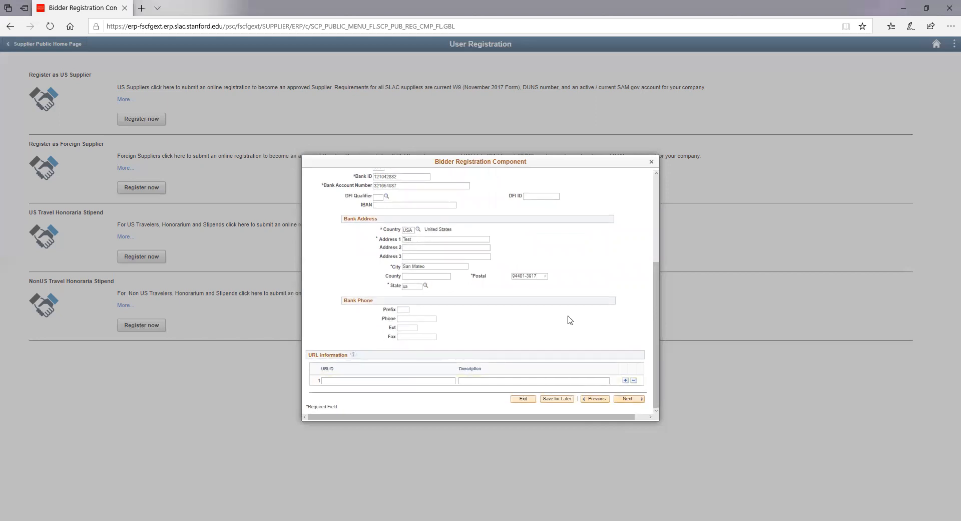
{"action": "scroll", "coordinate": [568, 317], "scroll_direction": "up", "scroll_amount": 5}
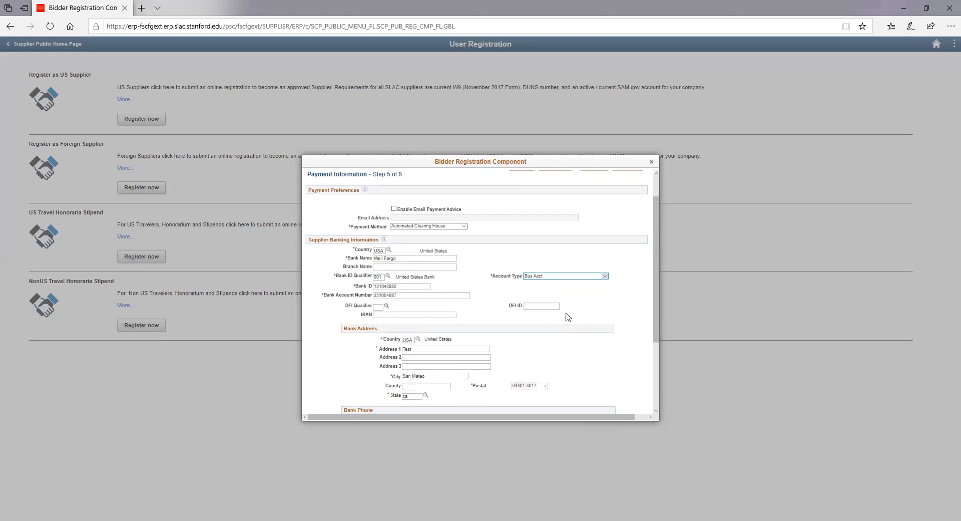
{"action": "scroll", "coordinate": [569, 318], "scroll_direction": "down", "scroll_amount": 5}
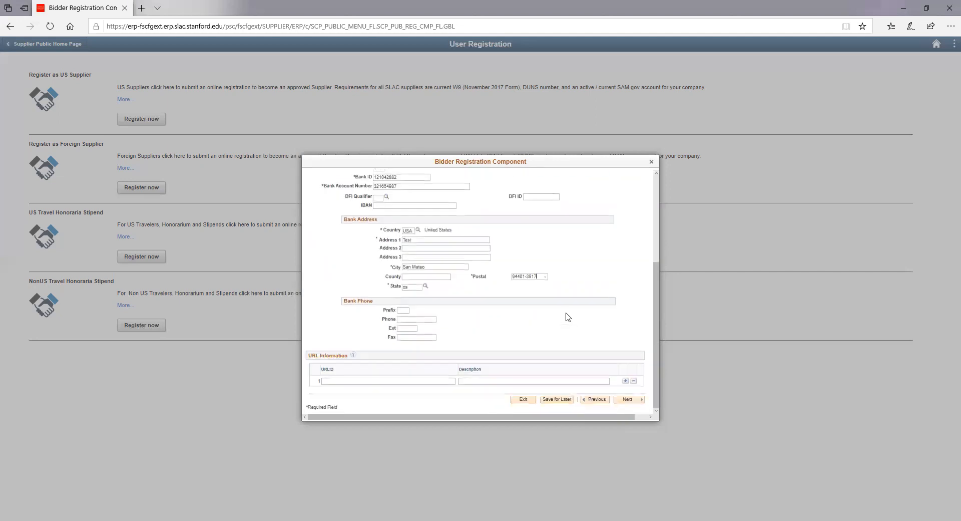
{"action": "left_click", "coordinate": [627, 400]}
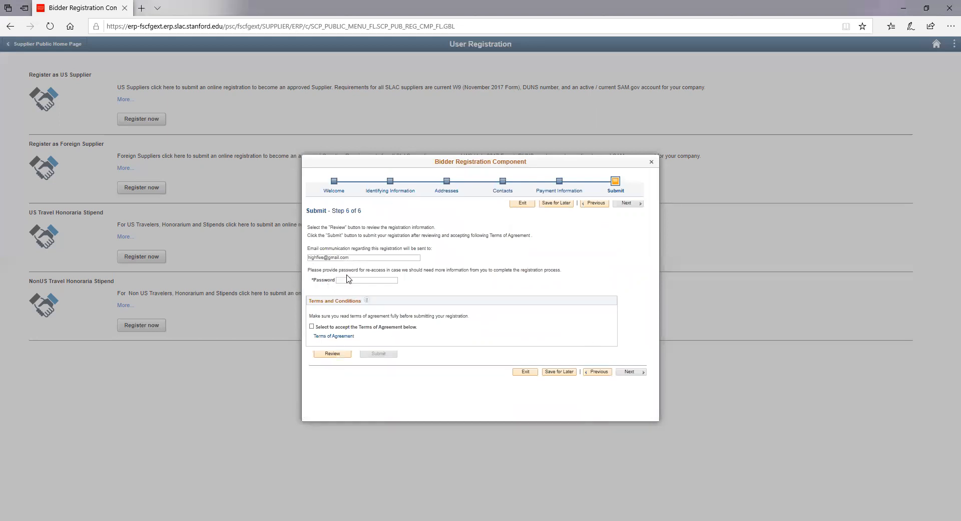
Step: Enter a re-access password and accept the Terms of Agreement
{"action": "left_click", "coordinate": [349, 279]}
{"action": "type", "text": "•••••••••"}
{"action": "left_click", "coordinate": [311, 327]}
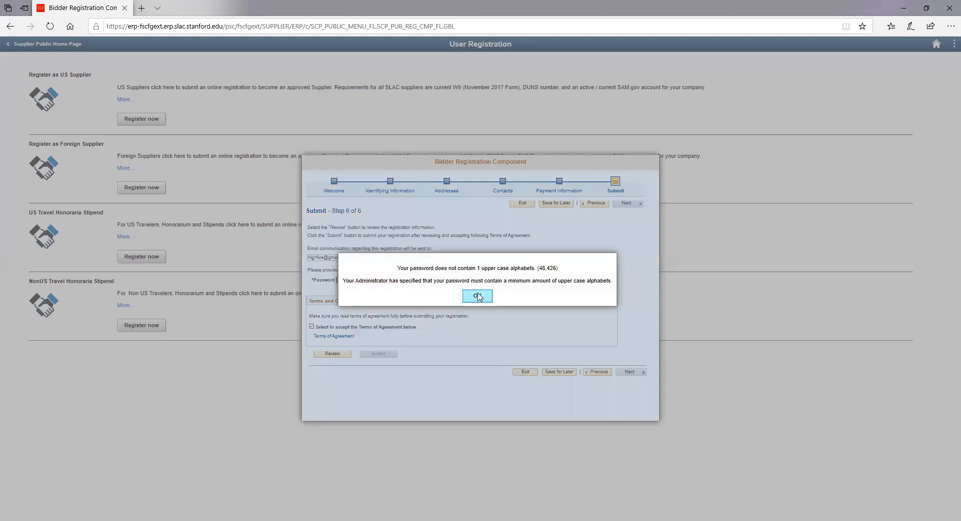
{"action": "left_click", "coordinate": [478, 296]}
Step: Fix the password to include an uppercase letter, re-accept the terms, and submit the registration
{"action": "left_click", "coordinate": [310, 280]}
{"action": "type", "text": "•••••"}
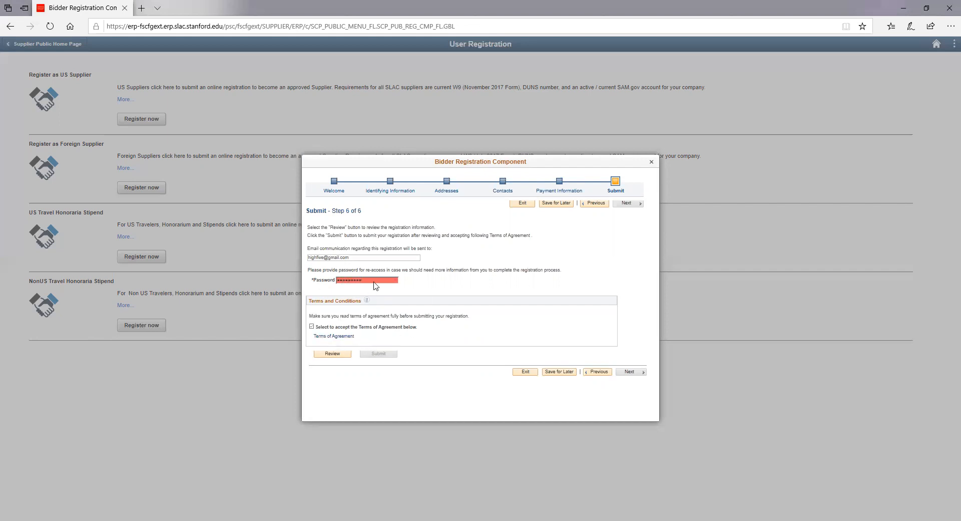
{"action": "left_click", "coordinate": [312, 327]}
{"action": "left_click", "coordinate": [373, 355]}
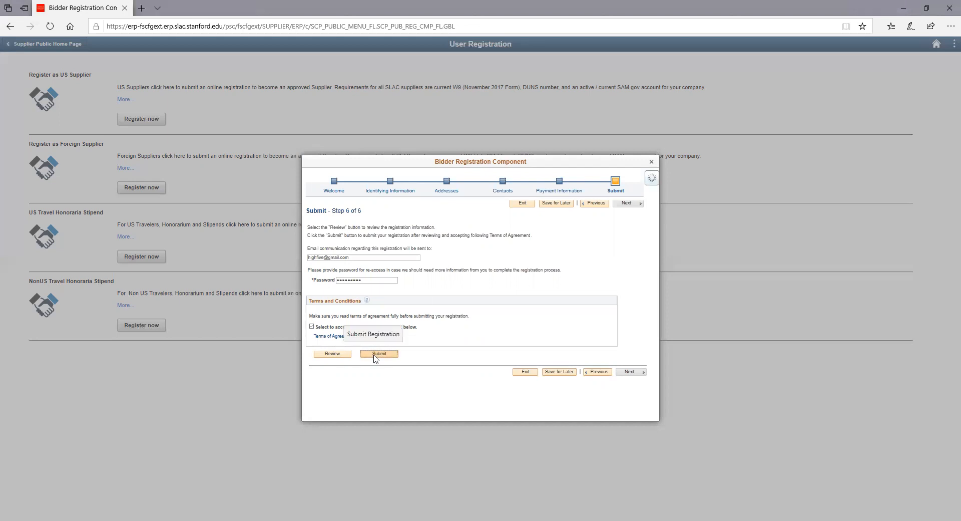